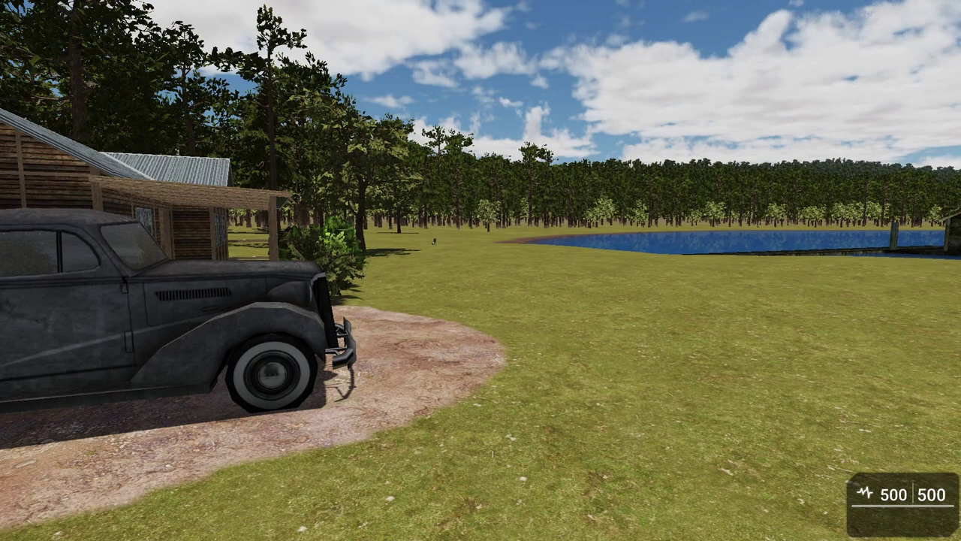
Walk through the test level past the parked car and the cabin's front bushes toward the lake.
key(w)
key(w)
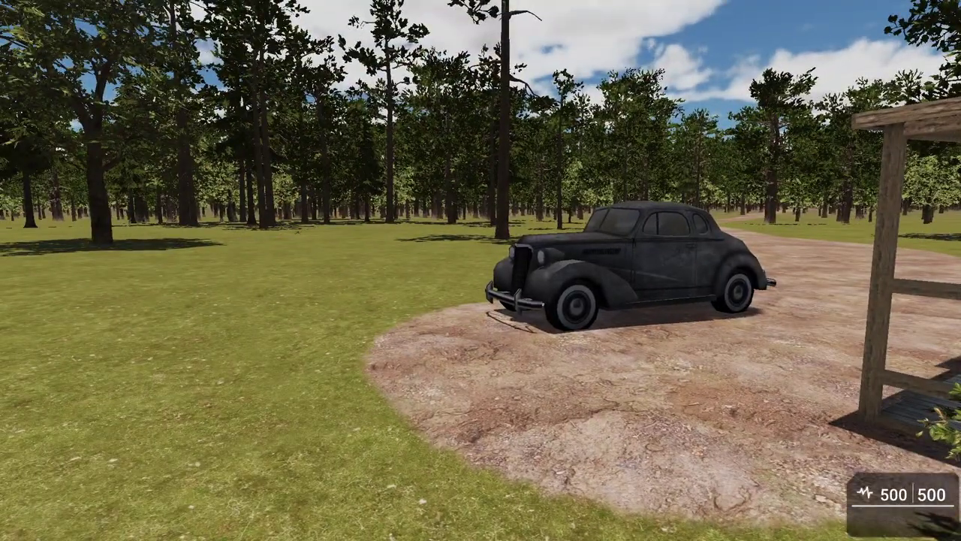
key(w)
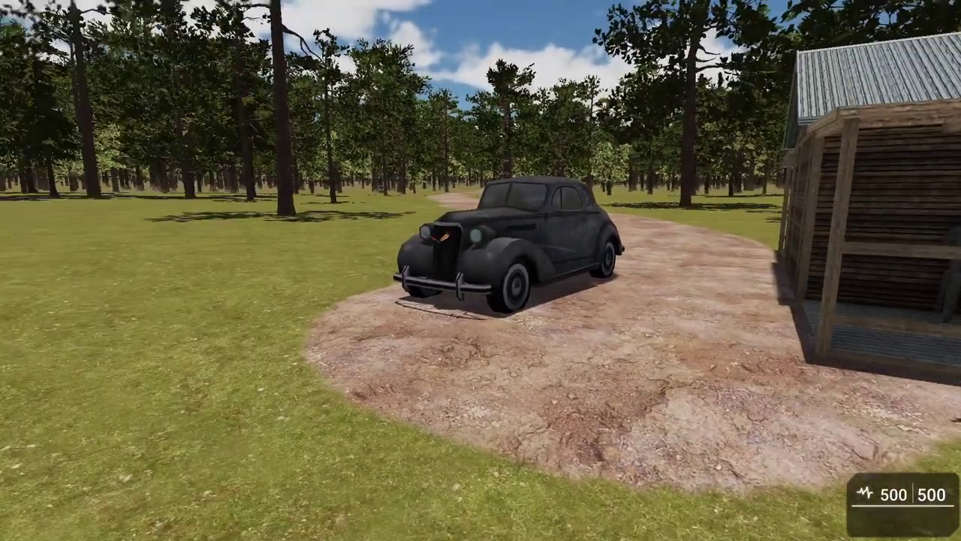
key(a)
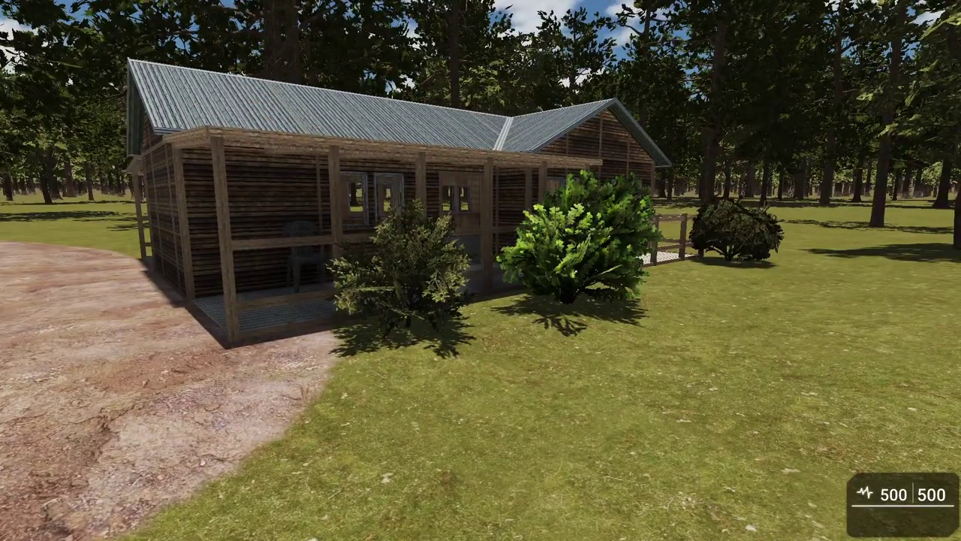
key(w)
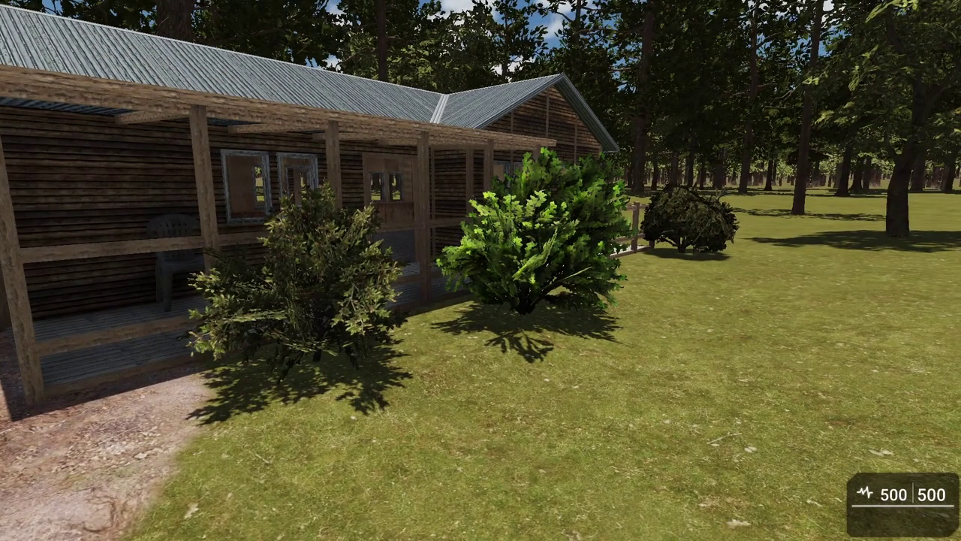
key(w)
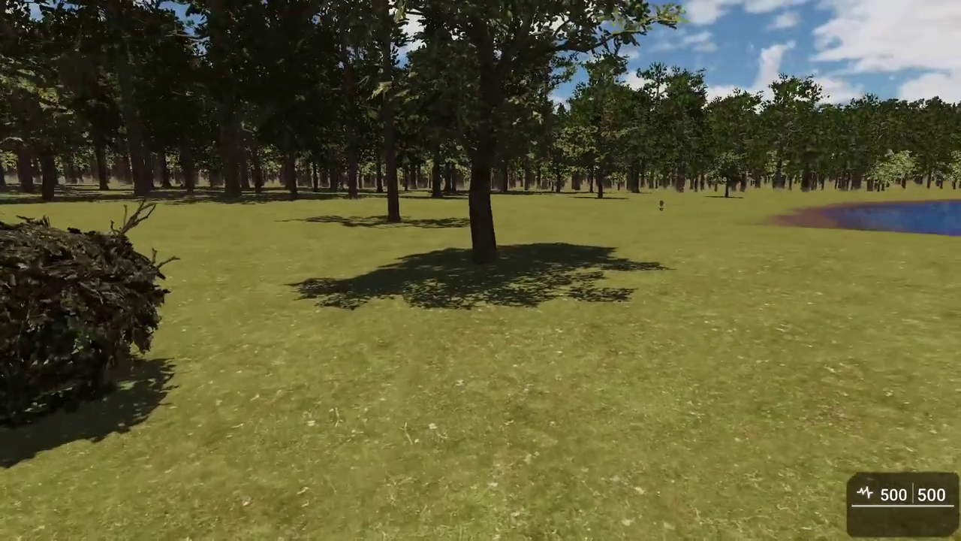
key(w)
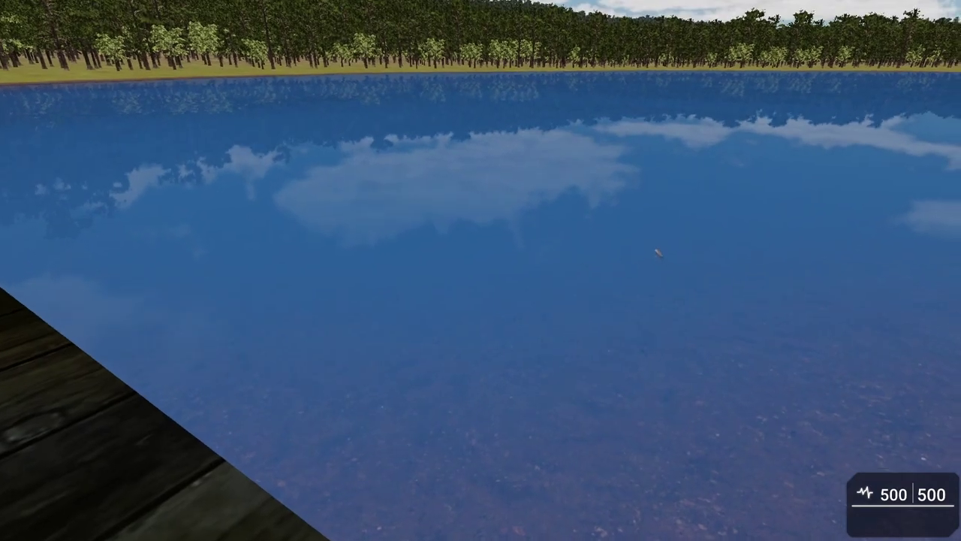
Look over the water from the dock, walk back to shore and continue past the cabin's side toward the woods.
key(w)
key(w)
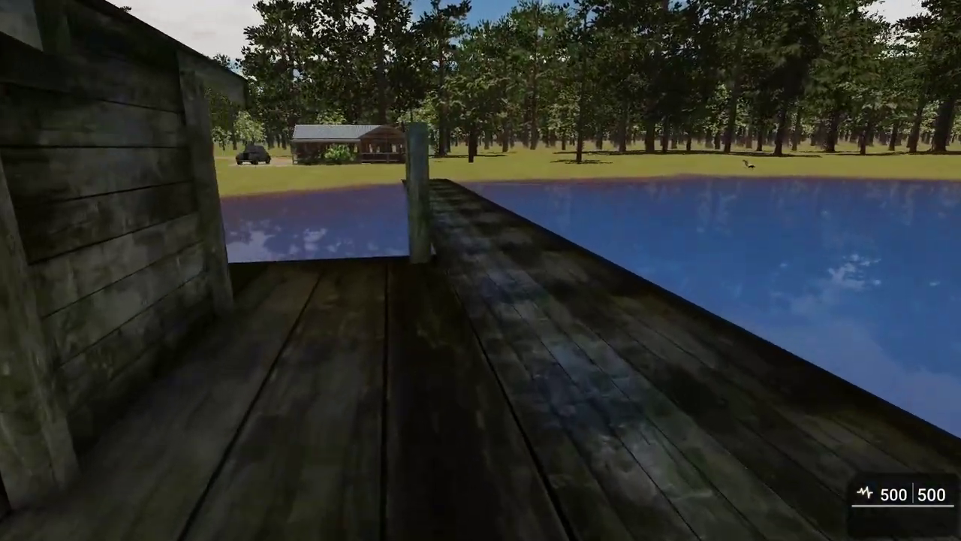
key(w)
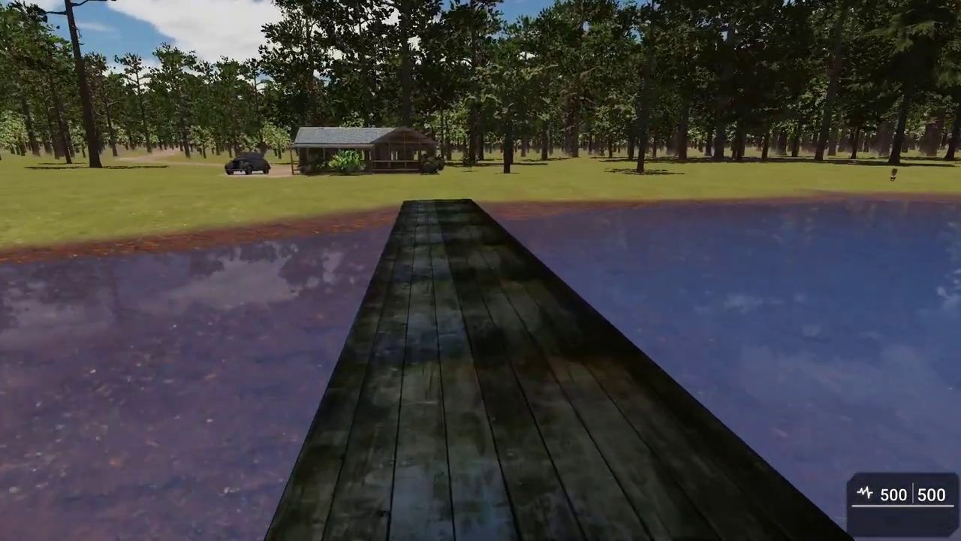
key(w)
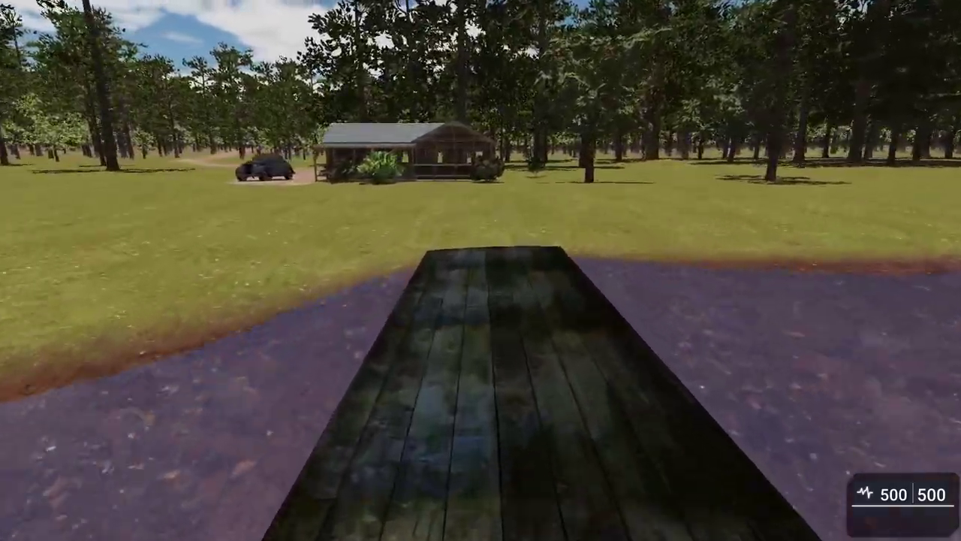
key(w)
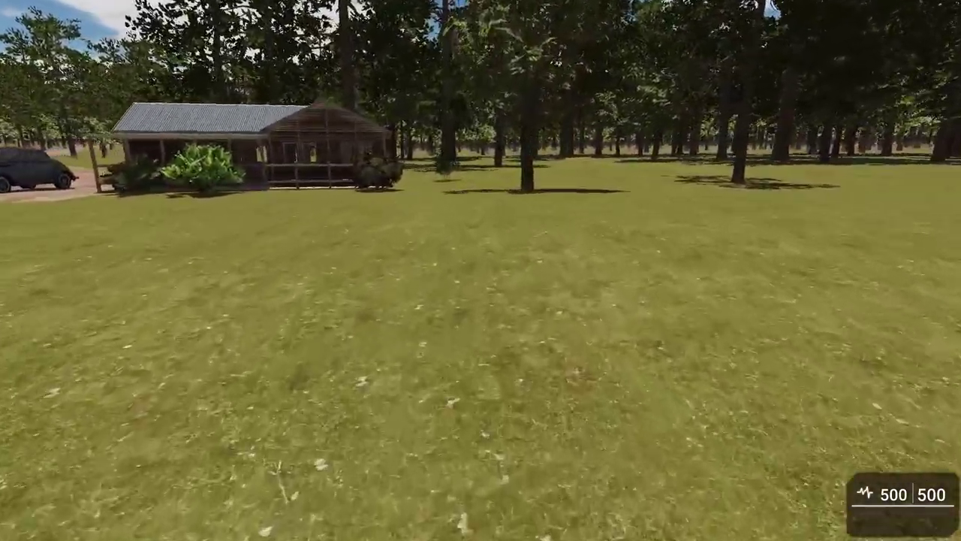
key(w)
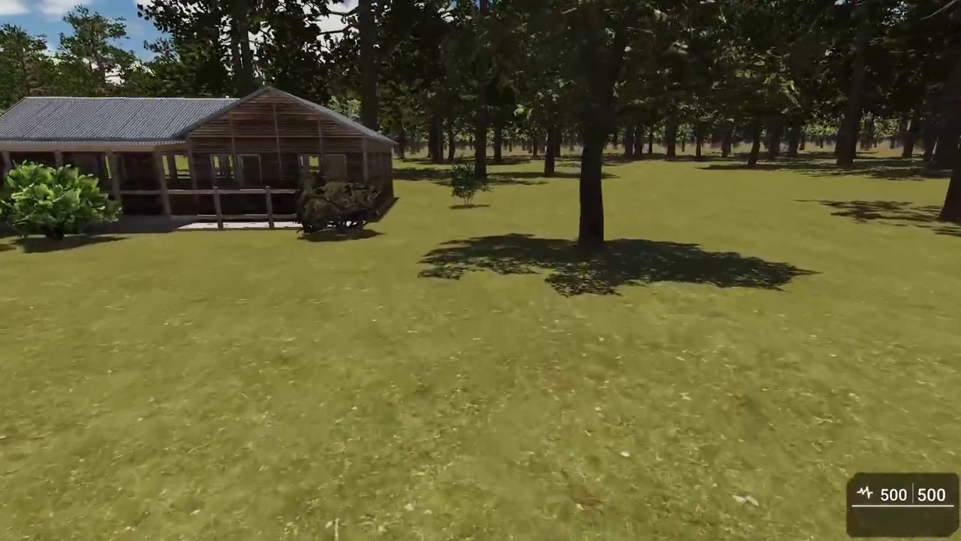
key(w)
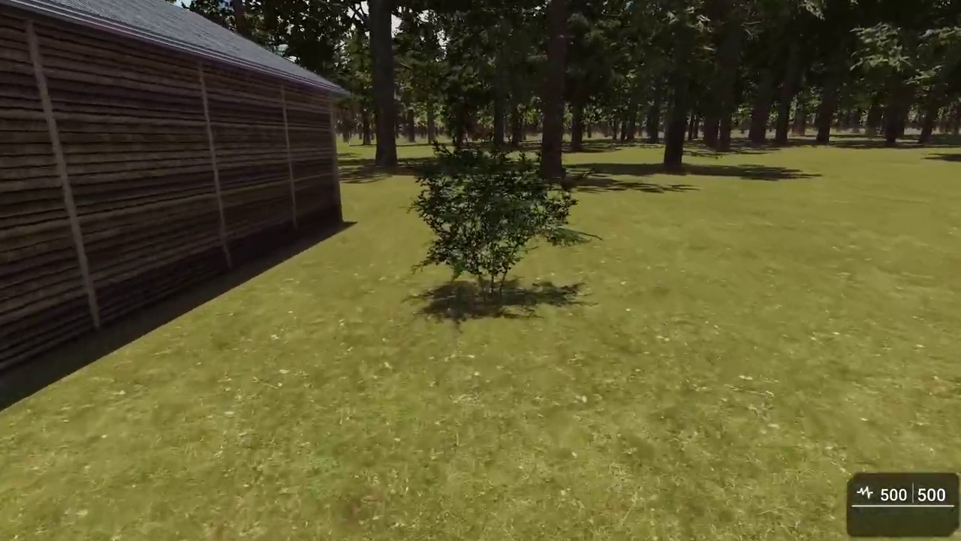
key(w)
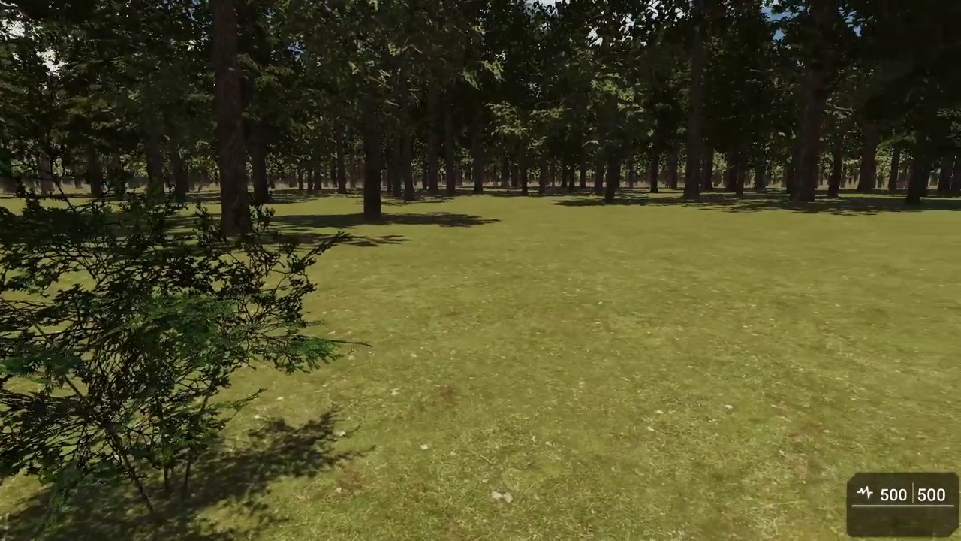
key(w)
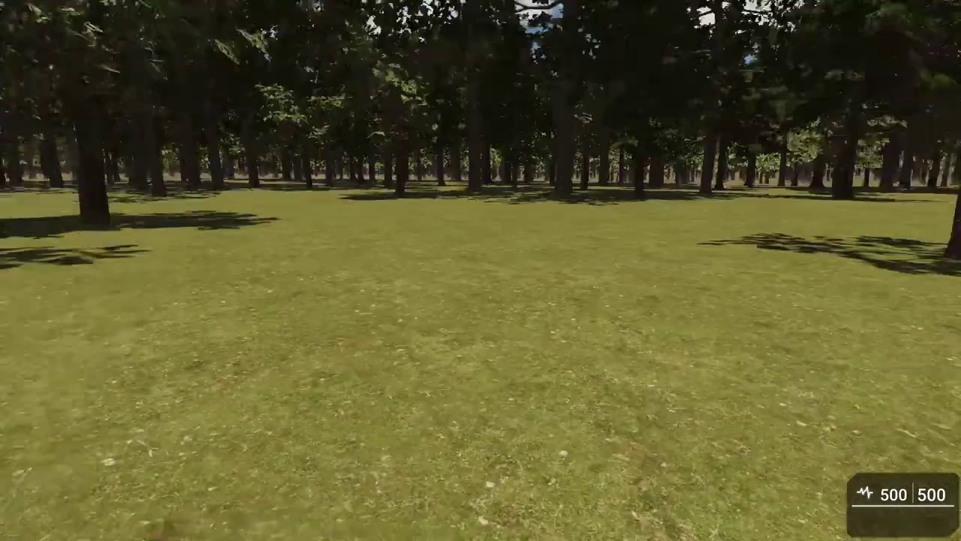
Circle behind the cabin to the dirt driveway behind the car, and end the test game.
key(d)
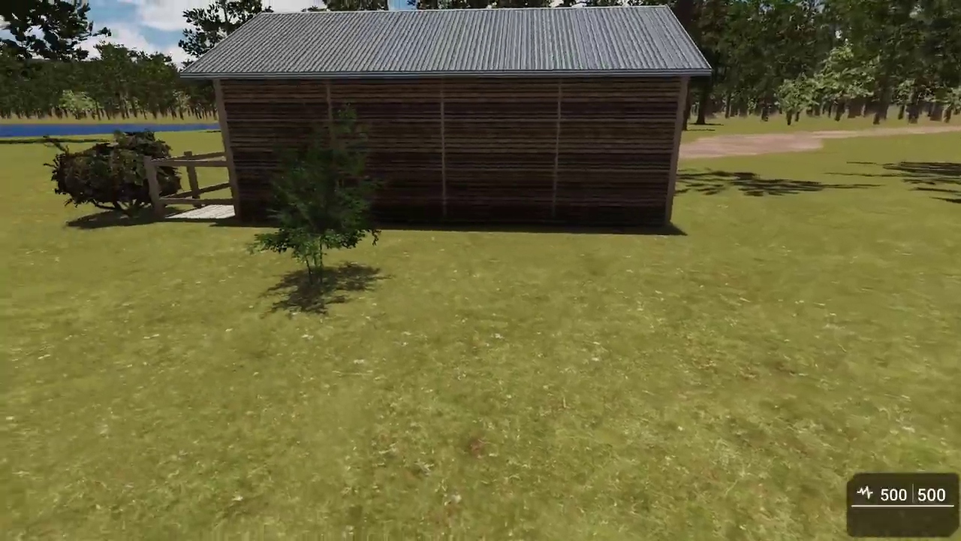
key(d)
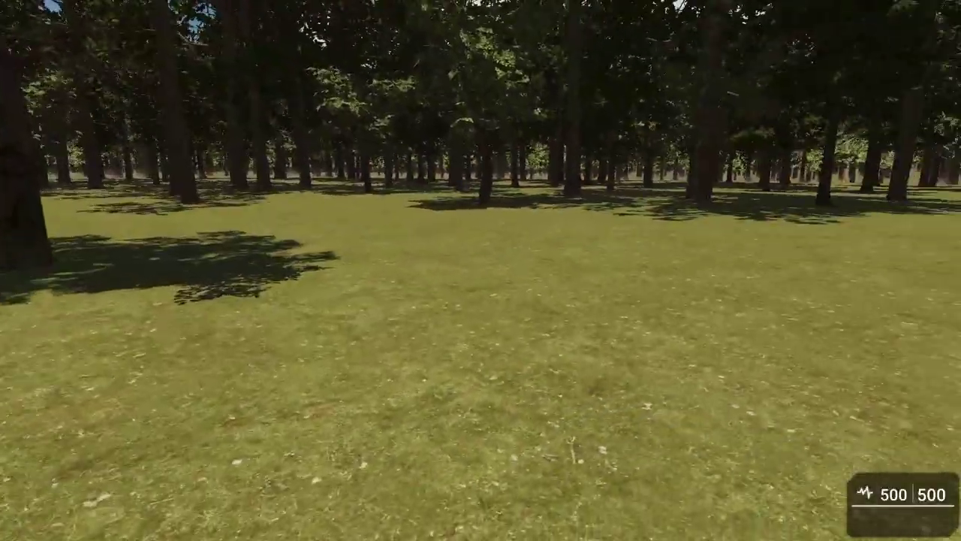
key(d)
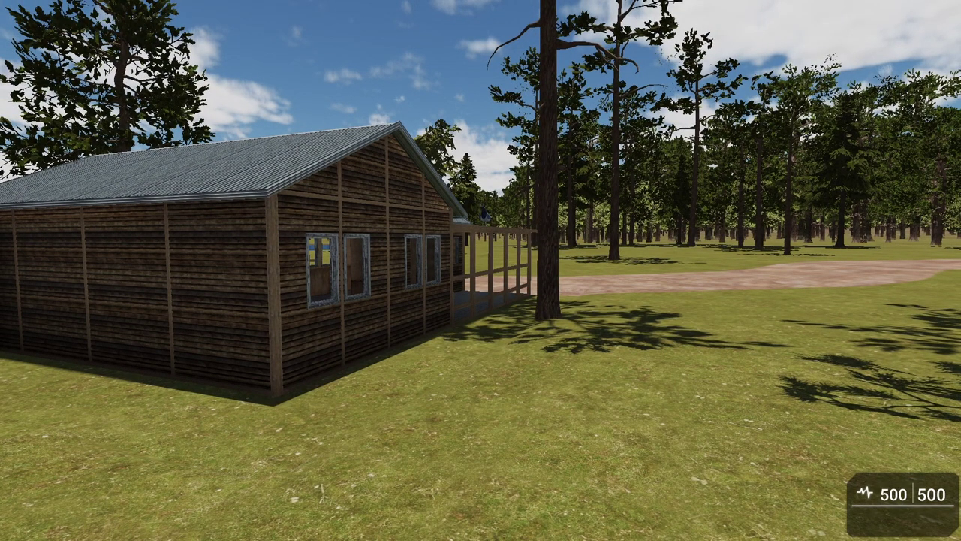
key(d)
key(w)
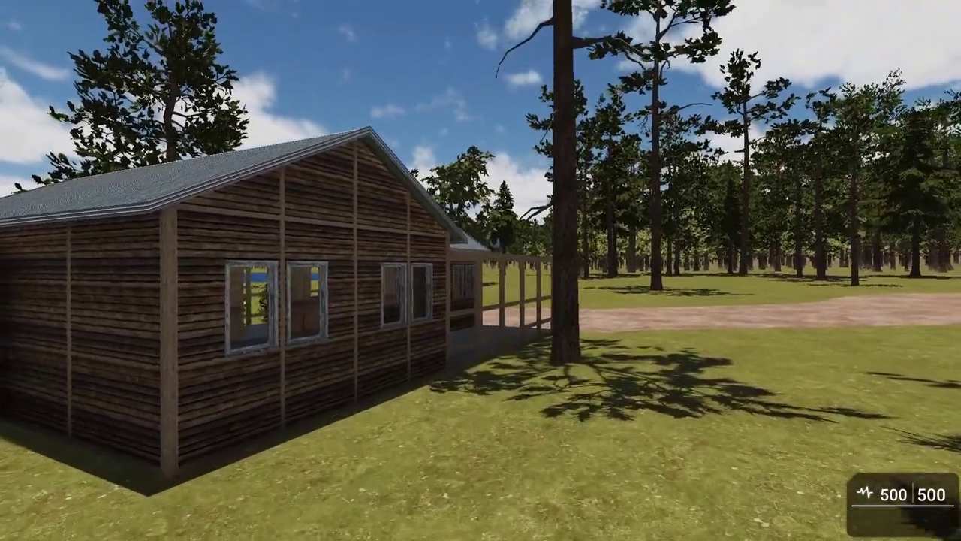
key(w)
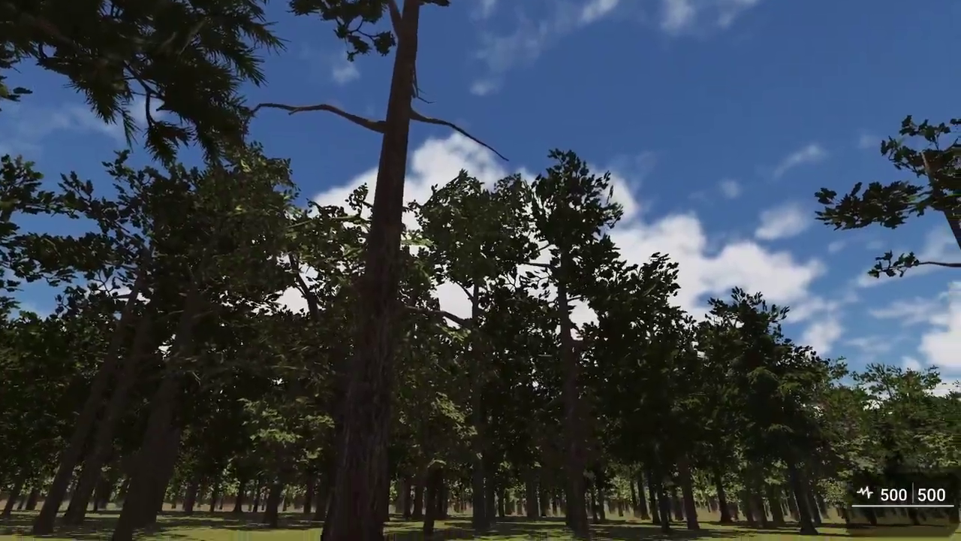
key(w)
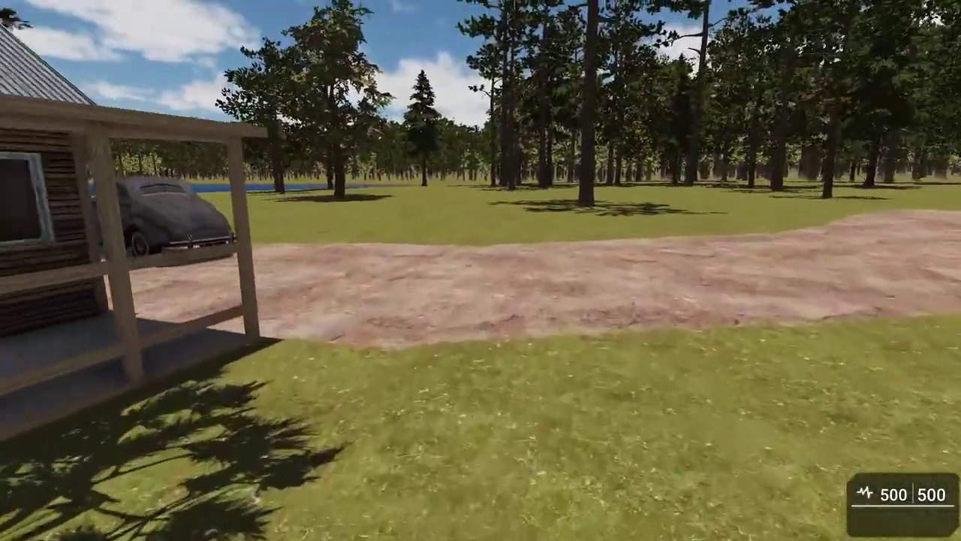
key(w)
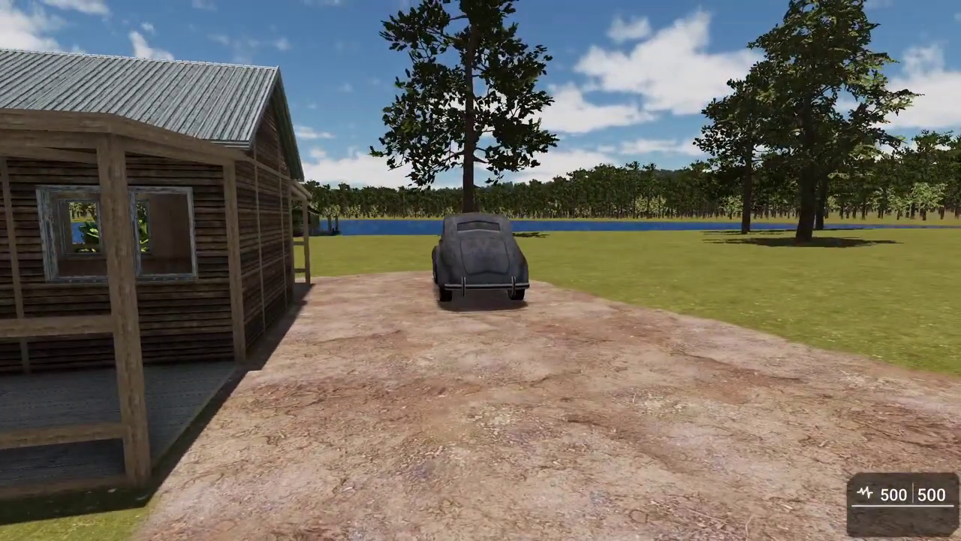
key(Escape)
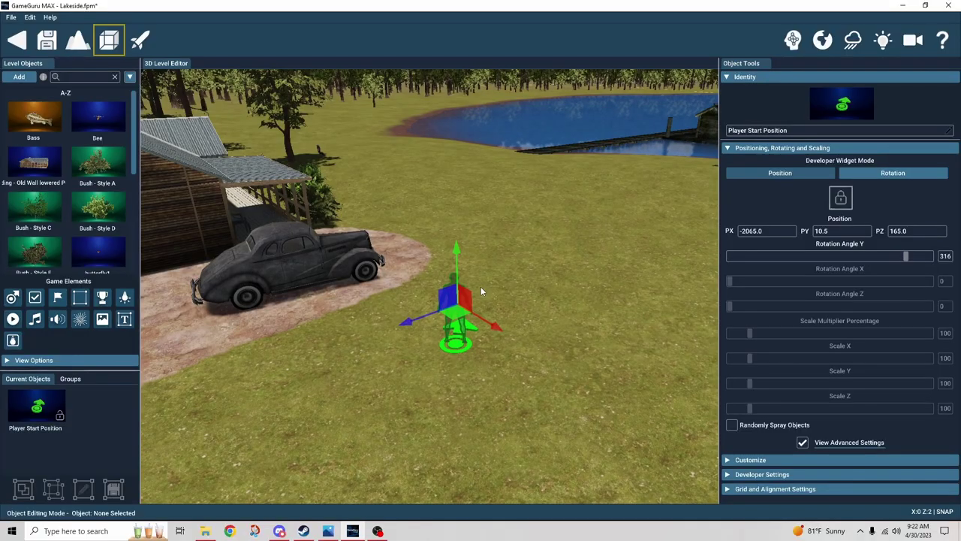
Select the butterfly near the cabin's front bushes and inspect its General settings, including the Physics options.
click(505, 294)
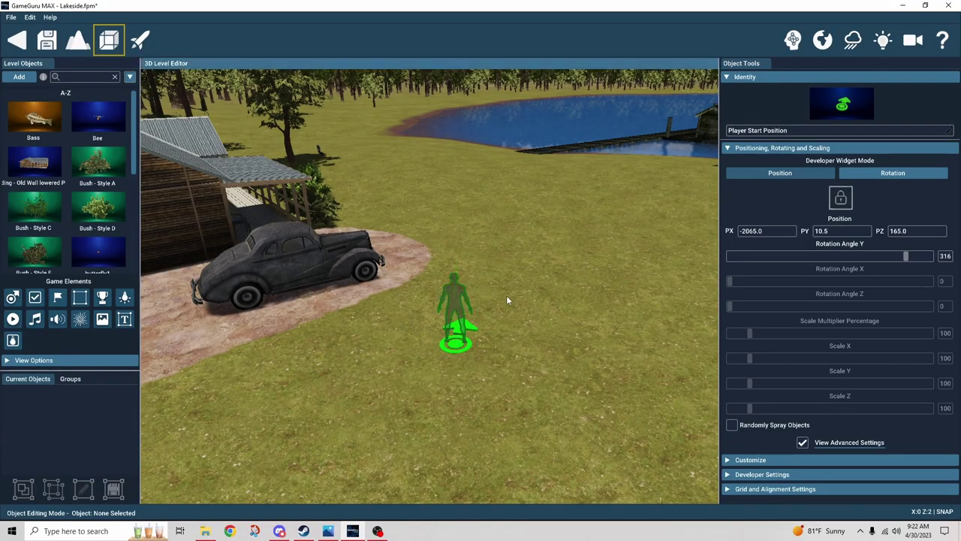
mouse_move(509, 296)
right_down()
mouse_move(458, 237)
mouse_move(455, 259)
mouse_move(464, 239)
right_up()
key(w)
key(w)
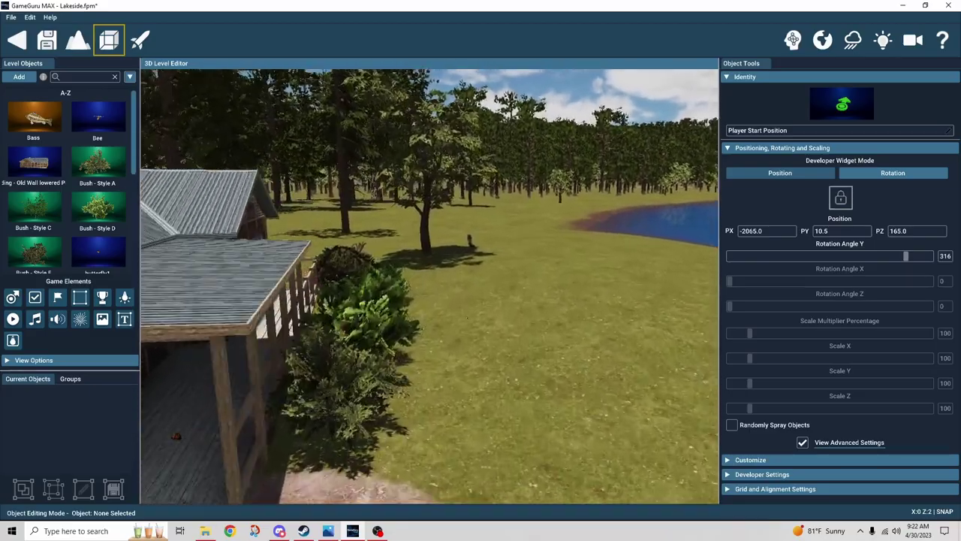
right_drag(505, 289, 516, 282)
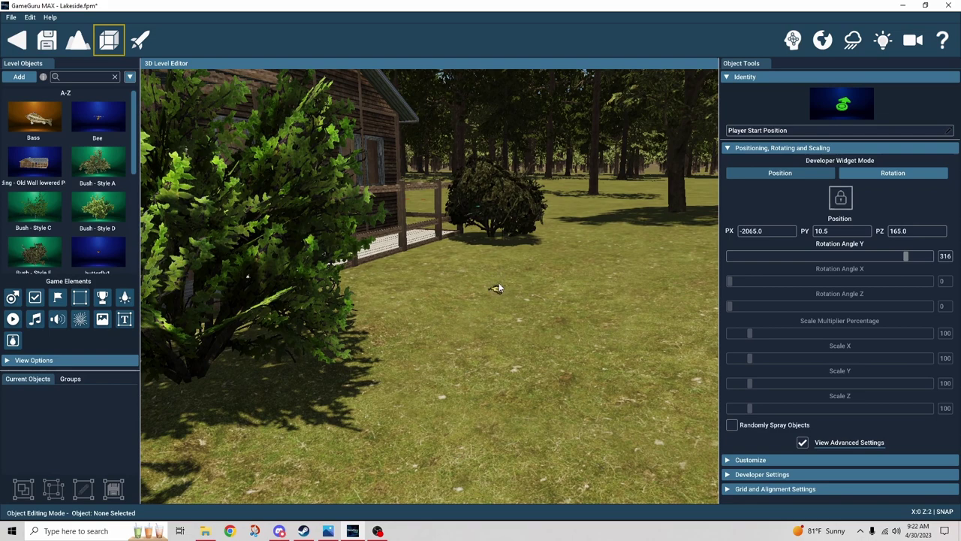
click(499, 286)
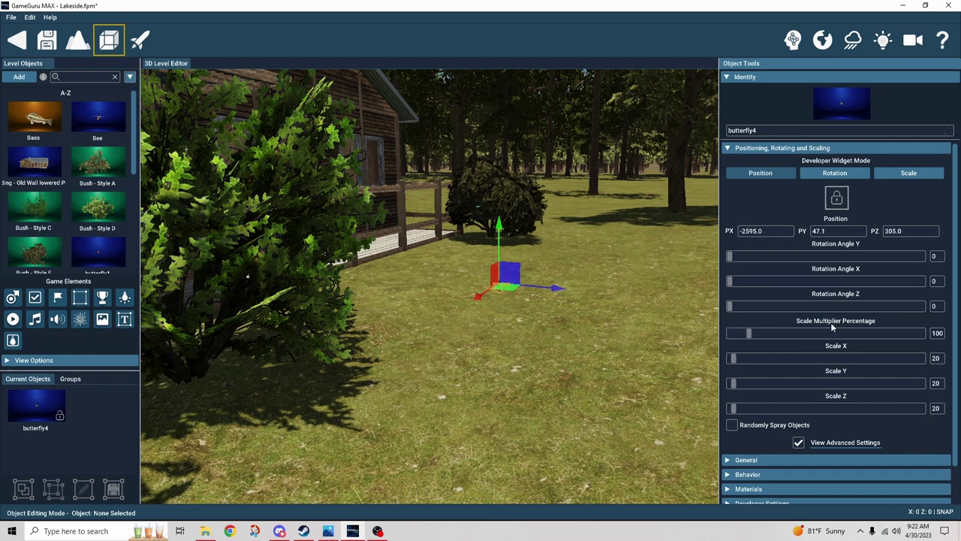
click(732, 151)
click(728, 163)
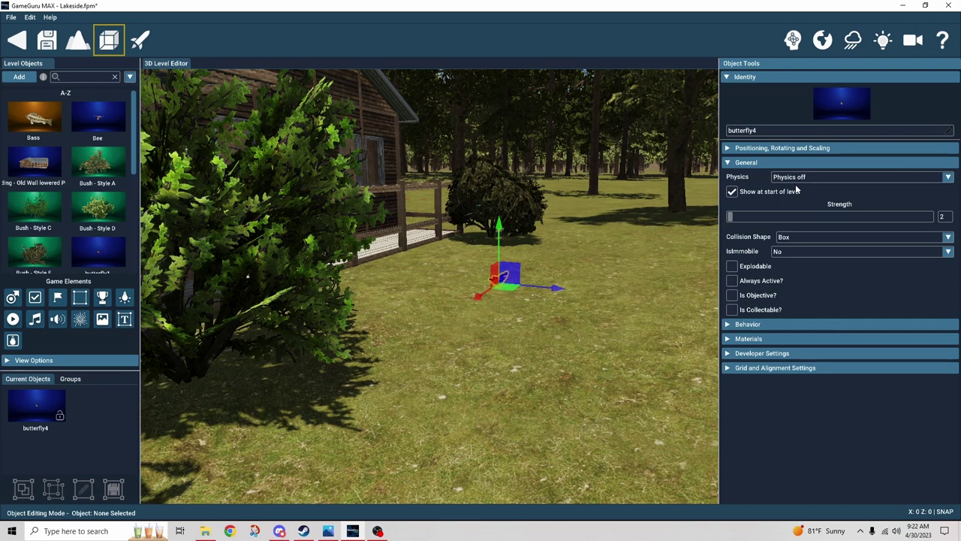
click(797, 180)
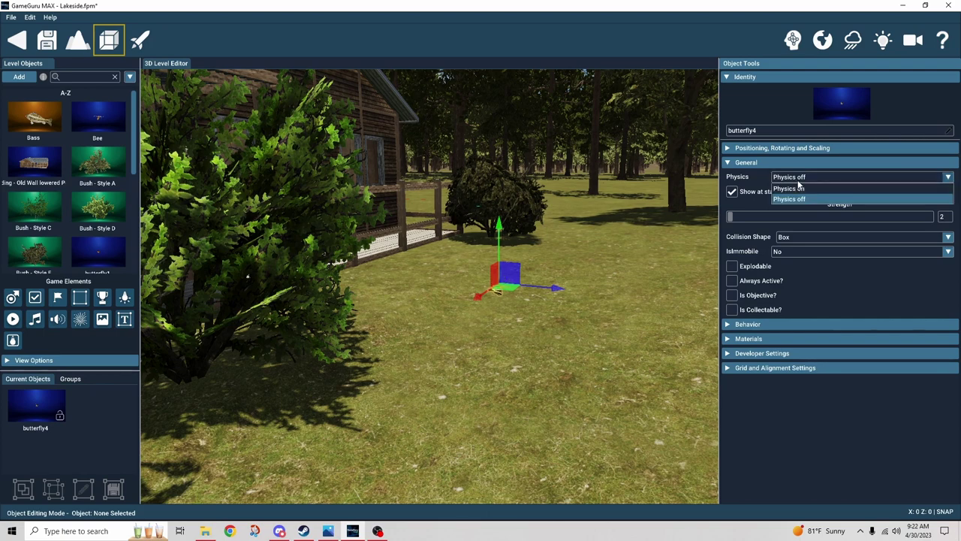
click(797, 179)
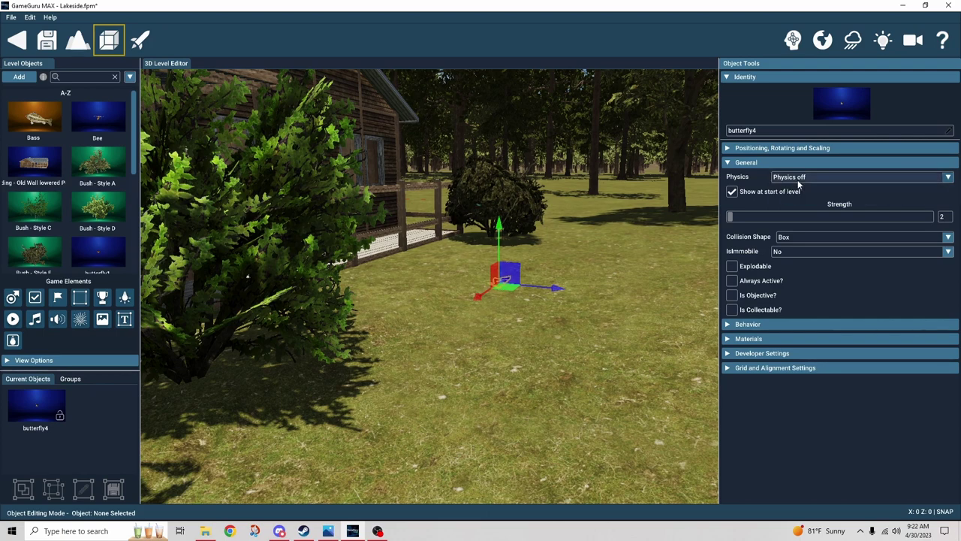
Select the parked car and inspect its General and Behavior settings for comparison.
click(680, 258)
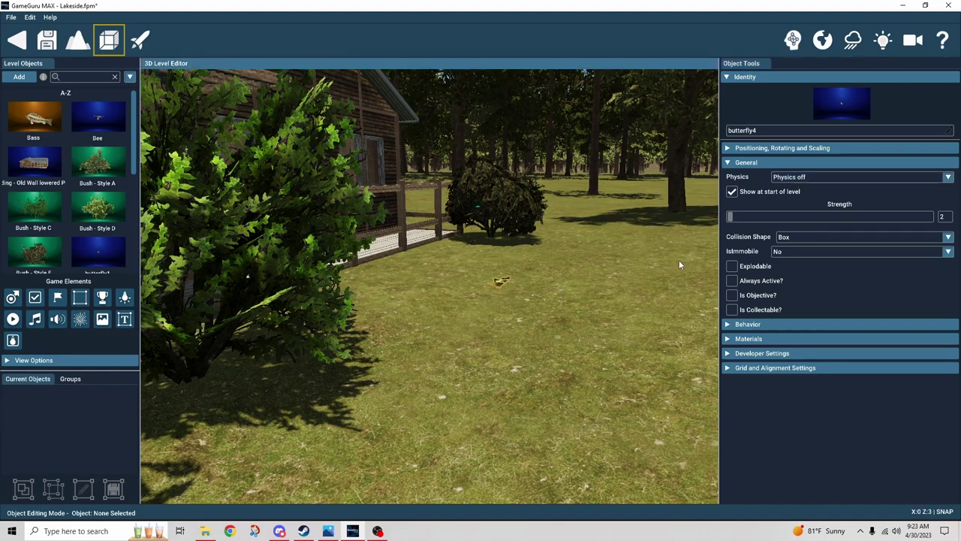
right_drag(678, 260, 641, 257)
right_drag(390, 287, 407, 271)
click(289, 287)
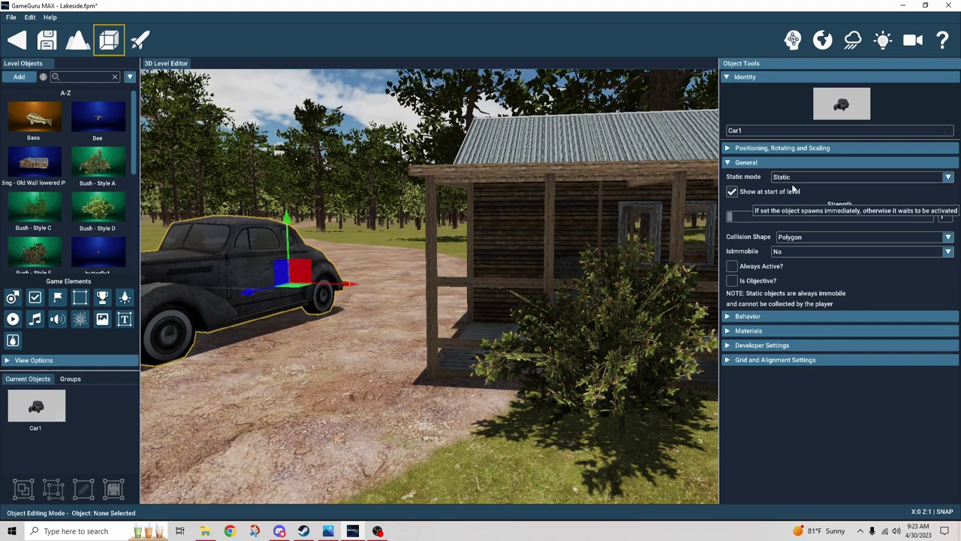
click(745, 162)
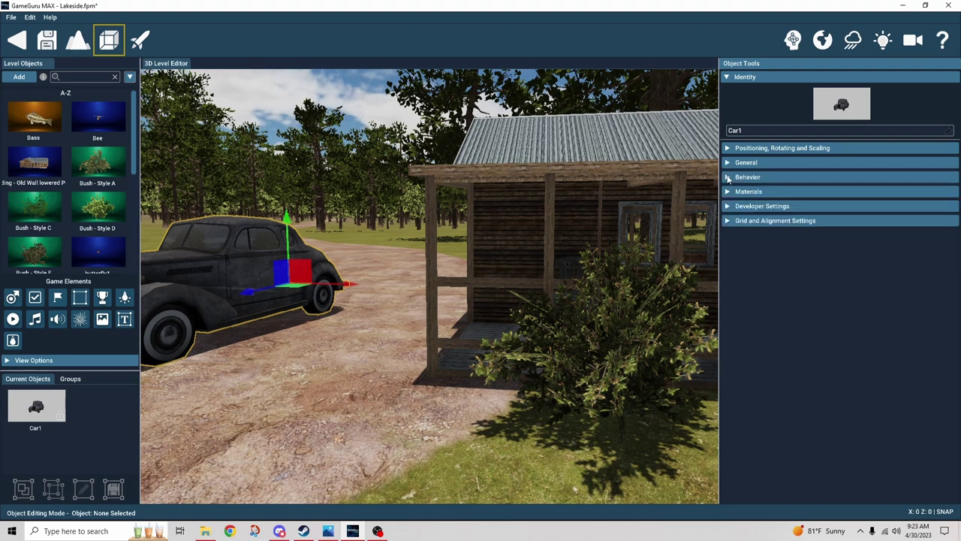
click(747, 177)
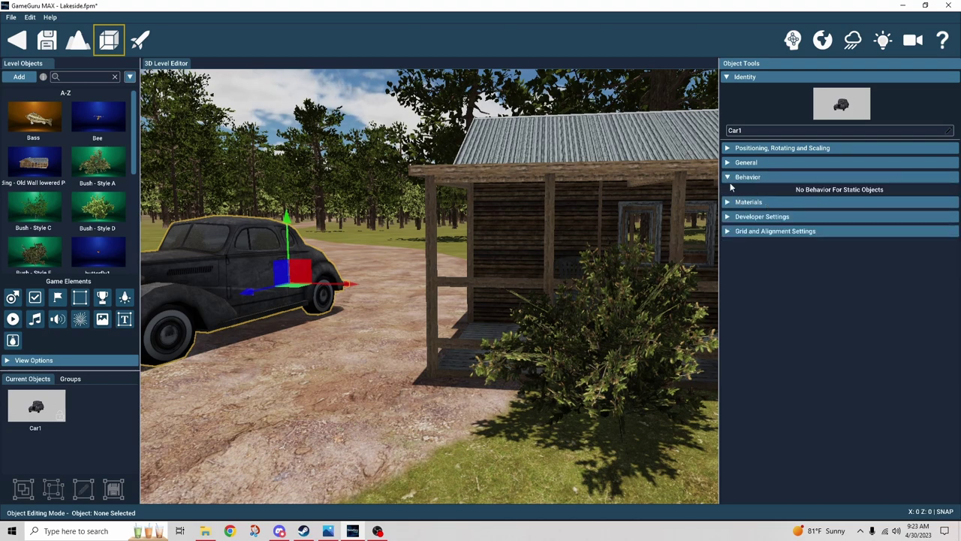
click(728, 176)
Select the butterfly on the grass near the cabin's front bush and inspect its General settings, including the IsImmobile options.
right_drag(511, 233, 496, 342)
key(w)
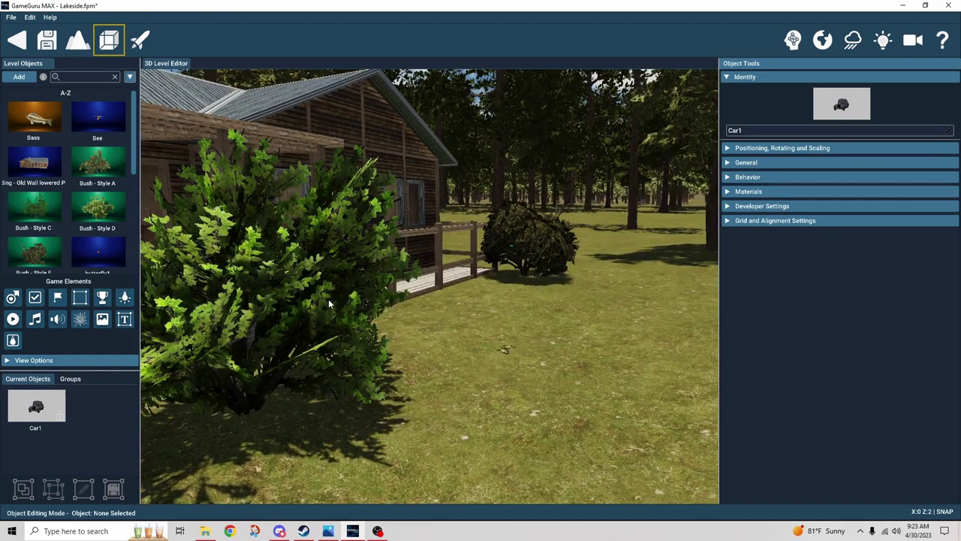
click(505, 345)
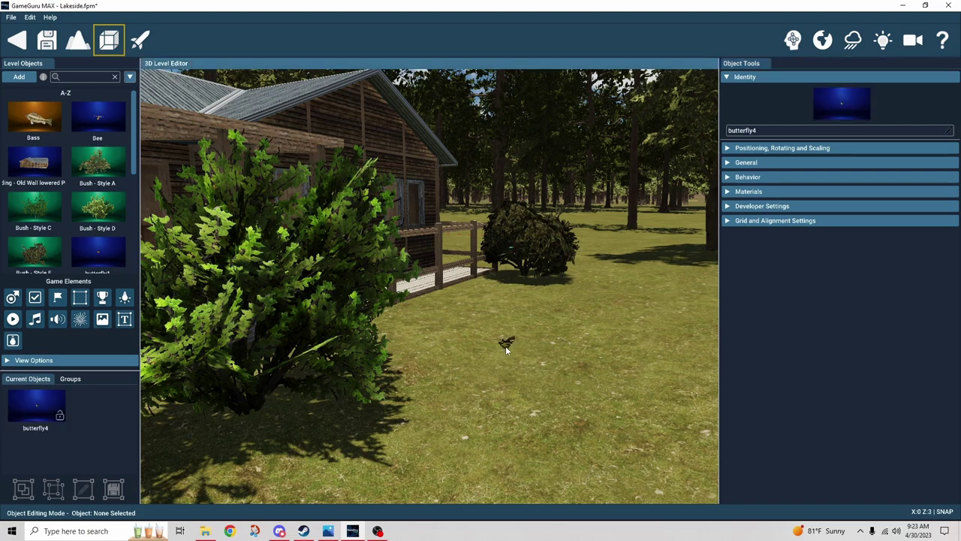
click(730, 164)
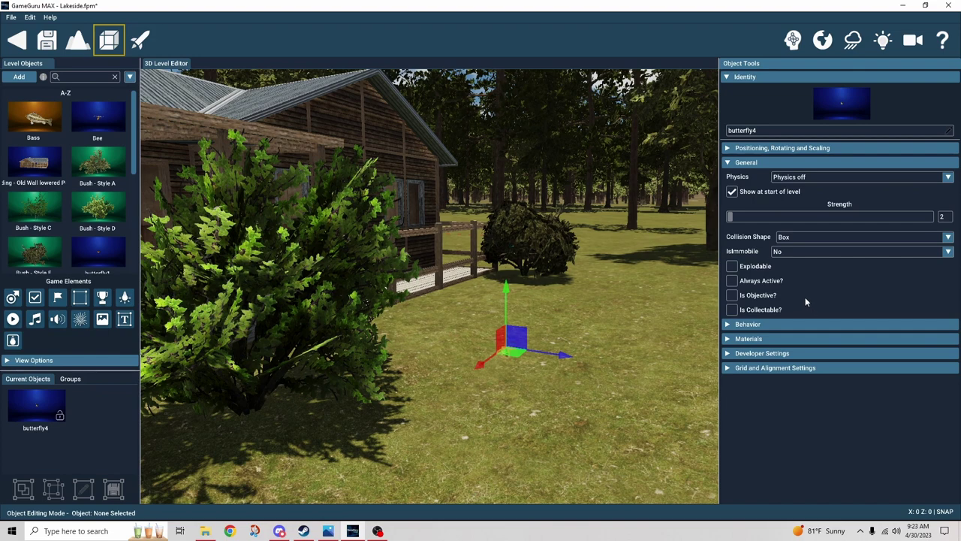
click(781, 253)
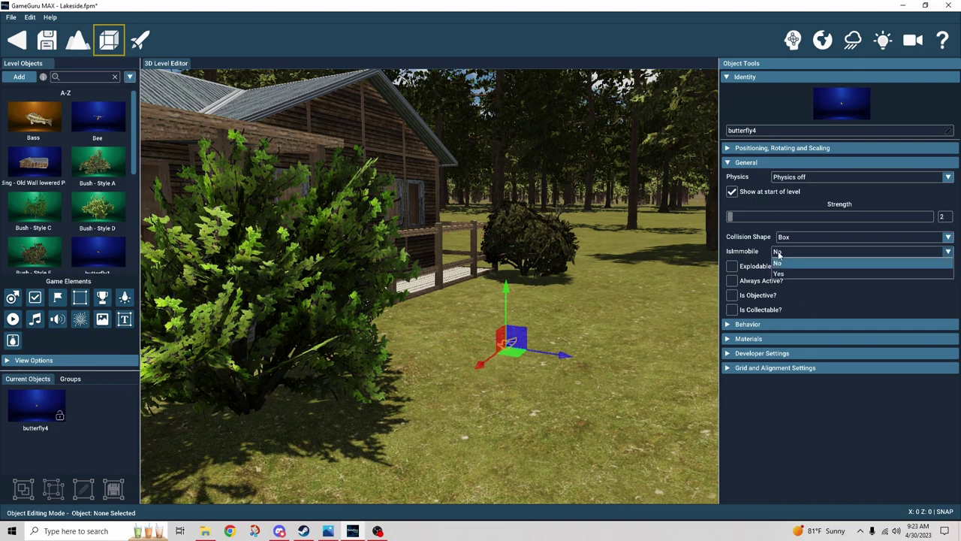
click(784, 253)
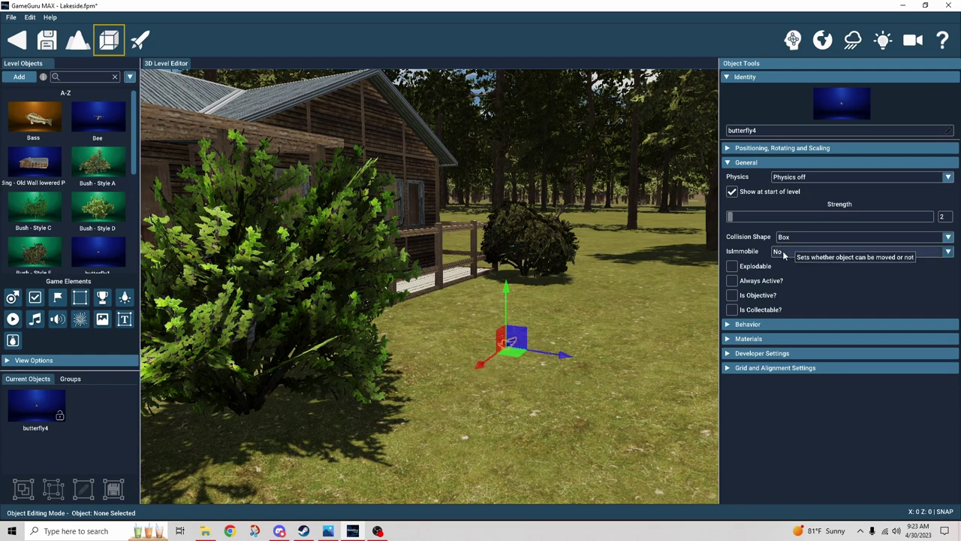
Examine the butterfly's Flying Insect behavior, including the Insect Type and Temperament options.
click(787, 324)
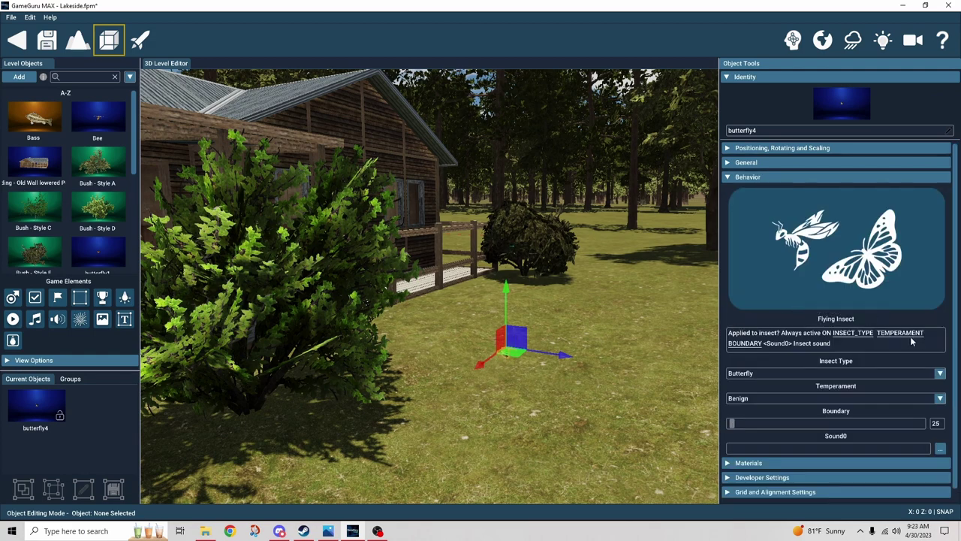
scroll(939, 330, down, 1)
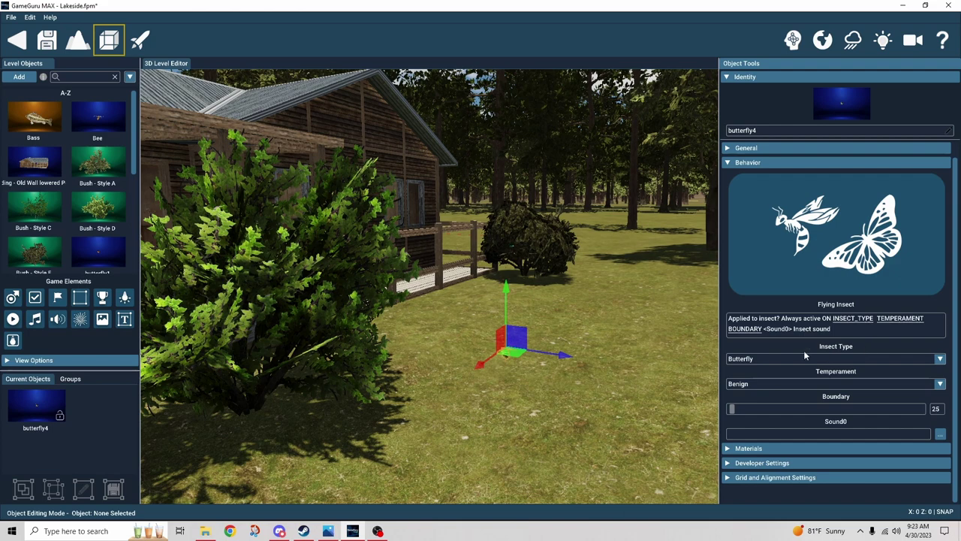
click(766, 357)
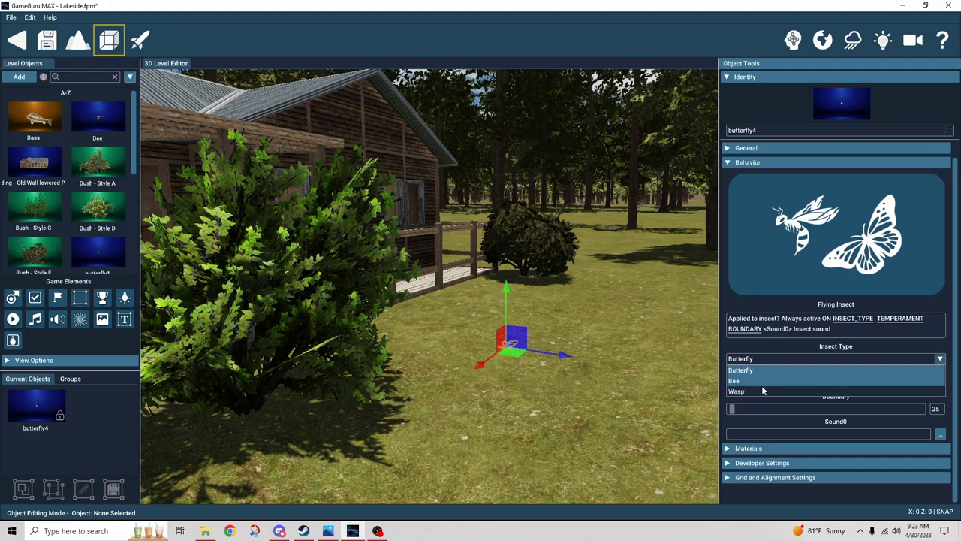
click(775, 343)
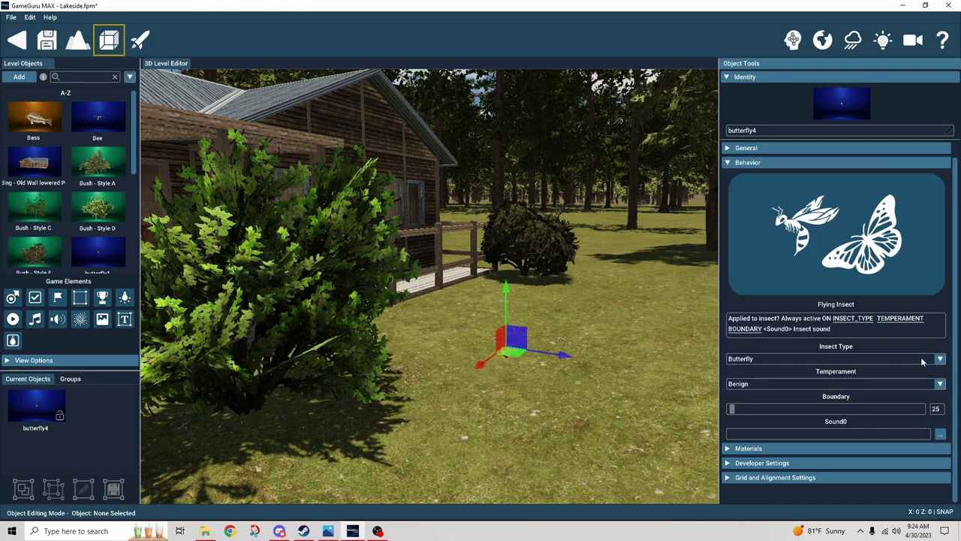
click(839, 383)
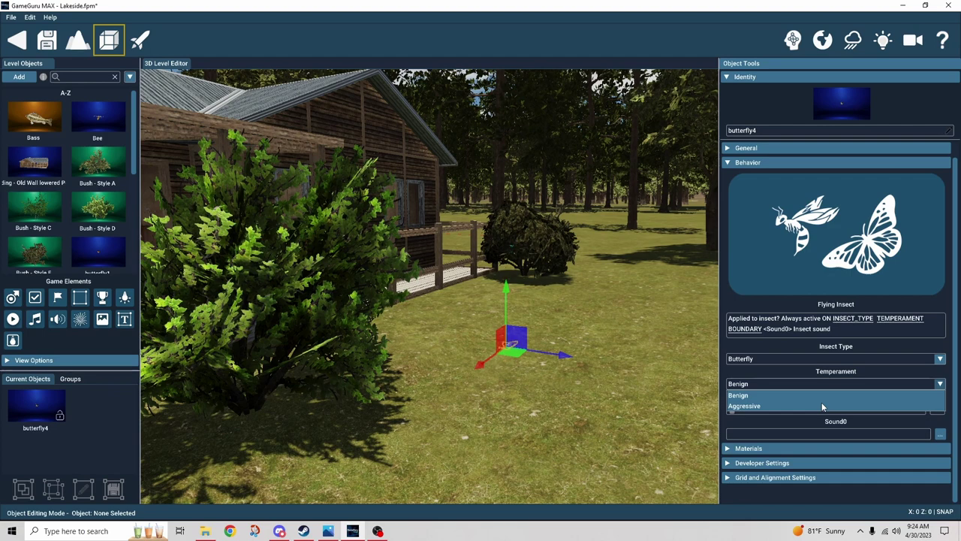
click(875, 390)
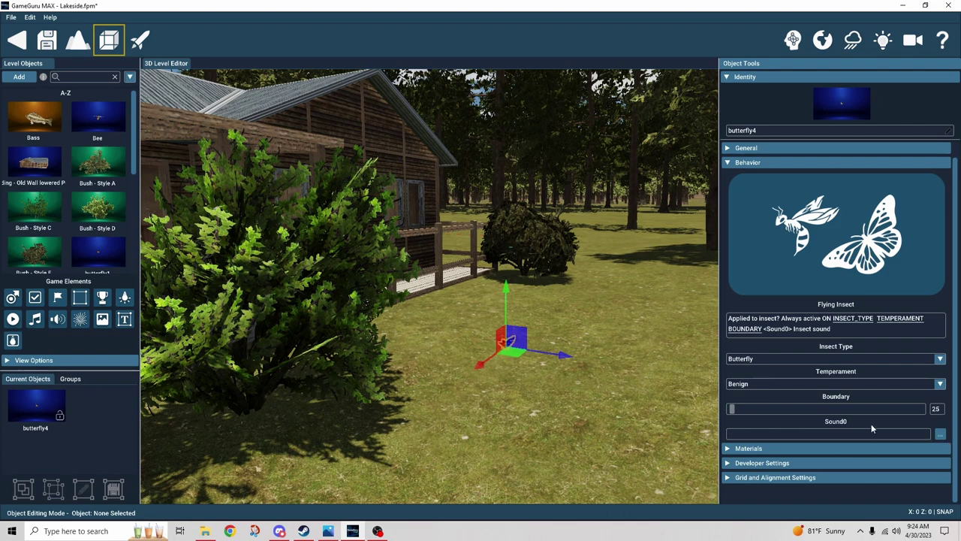
Select the skunk on the grass near the woods and inspect its Behavior settings.
click(679, 387)
right_drag(679, 387, 674, 425)
key(w)
key(w)
right_drag(766, 430, 588, 356)
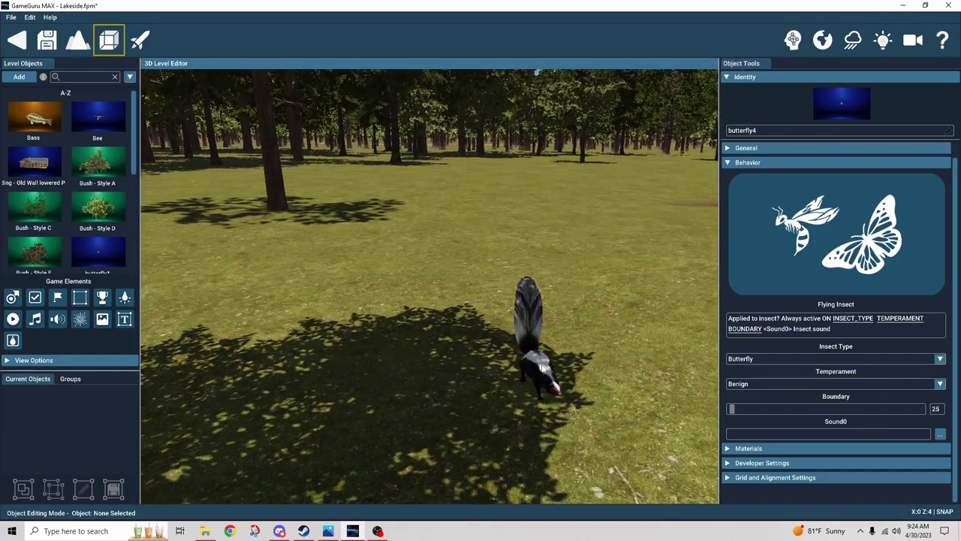
click(587, 360)
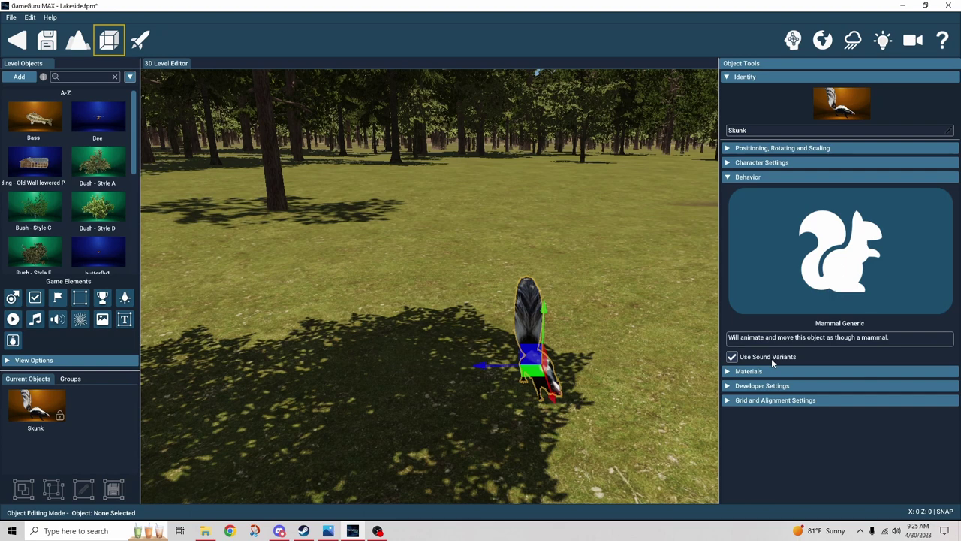
click(654, 358)
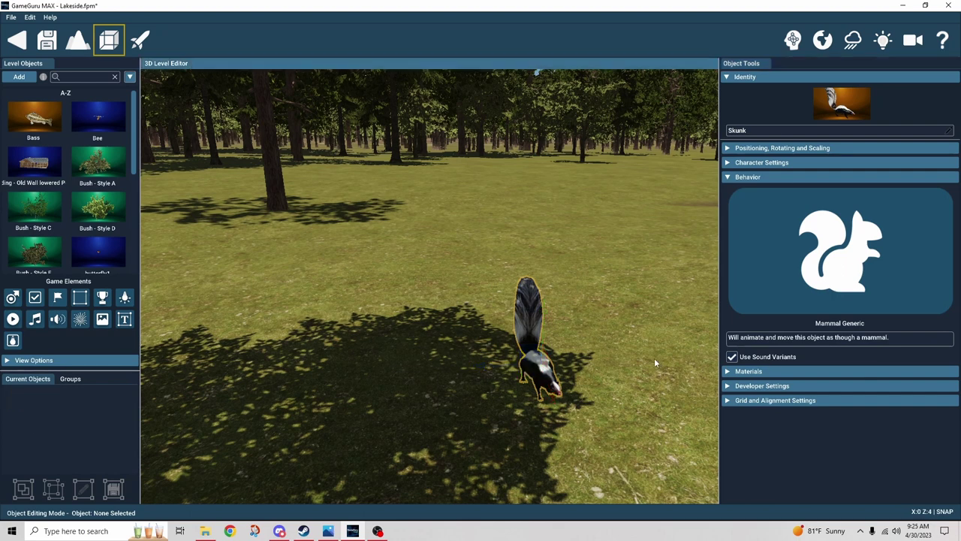
Select the bass in the lake near the dock and inspect its Behavior settings.
mouse_move(636, 336)
right_down()
mouse_move(698, 330)
mouse_move(706, 311)
mouse_move(676, 312)
mouse_move(653, 330)
right_up()
key(w)
key(w)
right_drag(552, 344, 476, 365)
click(519, 333)
key(w)
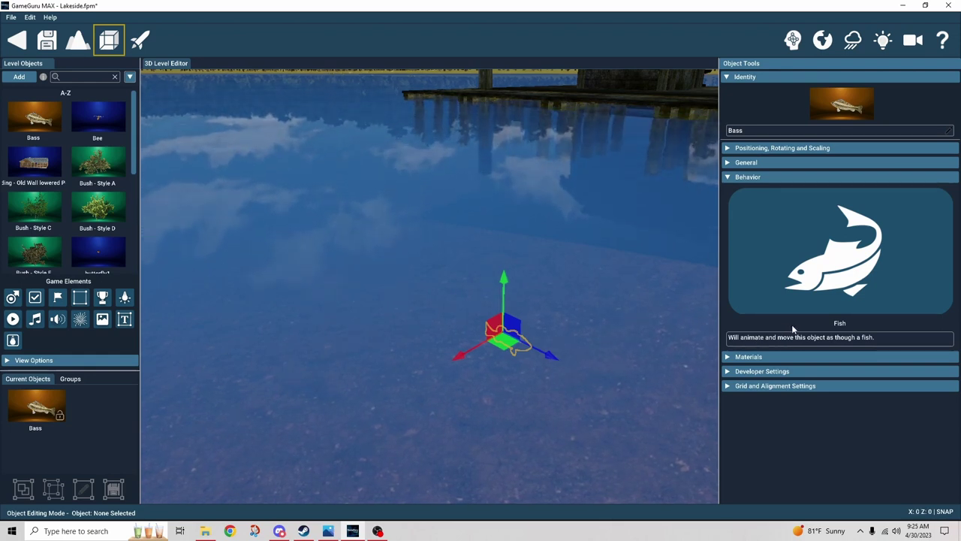
Select the bee beside the bush inside the red zone and inspect its Flying Insect behavior, including the Temperament options.
right_drag(614, 322, 578, 331)
key(w)
key(s)
key(w)
right_drag(631, 290, 508, 289)
key(d)
key(a)
key(w)
click(430, 294)
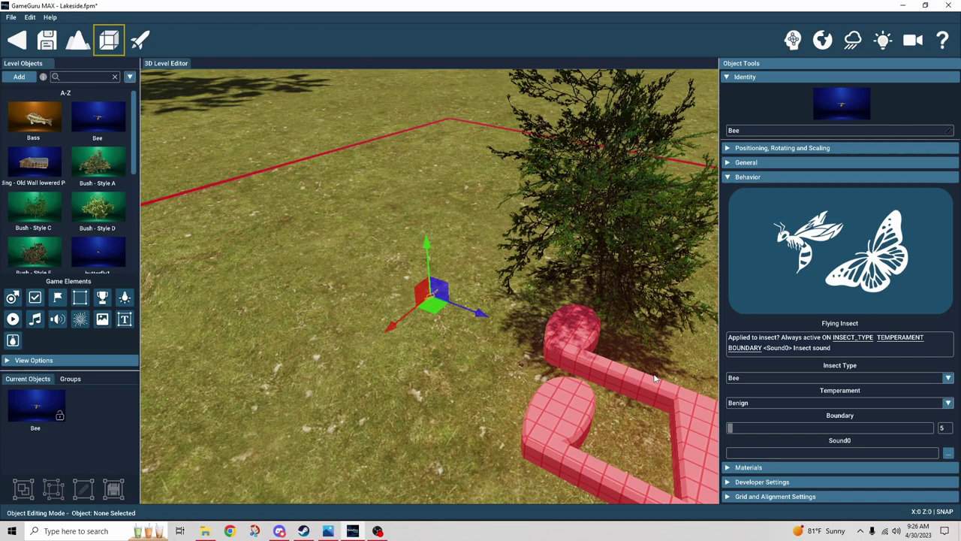
click(794, 405)
click(792, 404)
Select the ambience zone next to the cabin wall and examine its Behavior settings and boundary around the bush.
click(252, 150)
right_drag(268, 142, 306, 145)
click(460, 241)
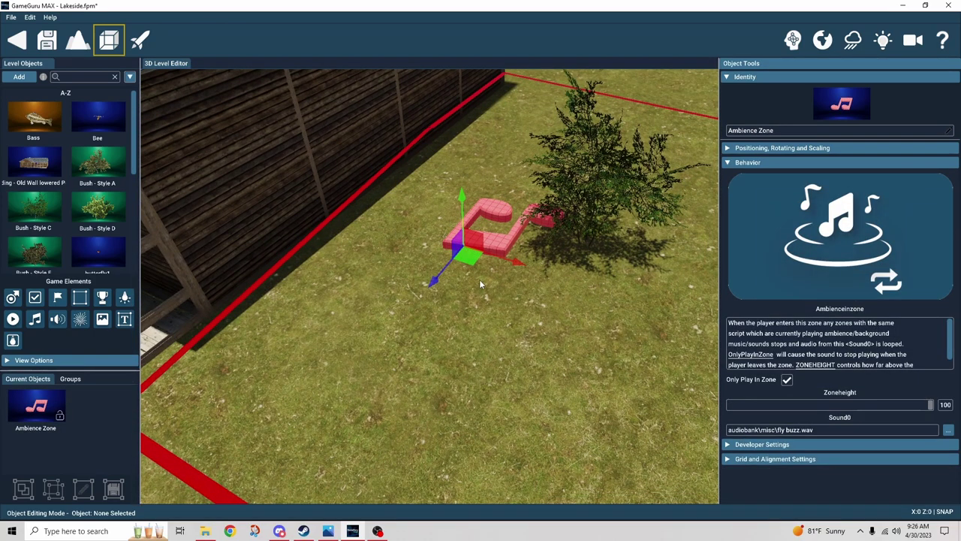
right_drag(492, 291, 537, 300)
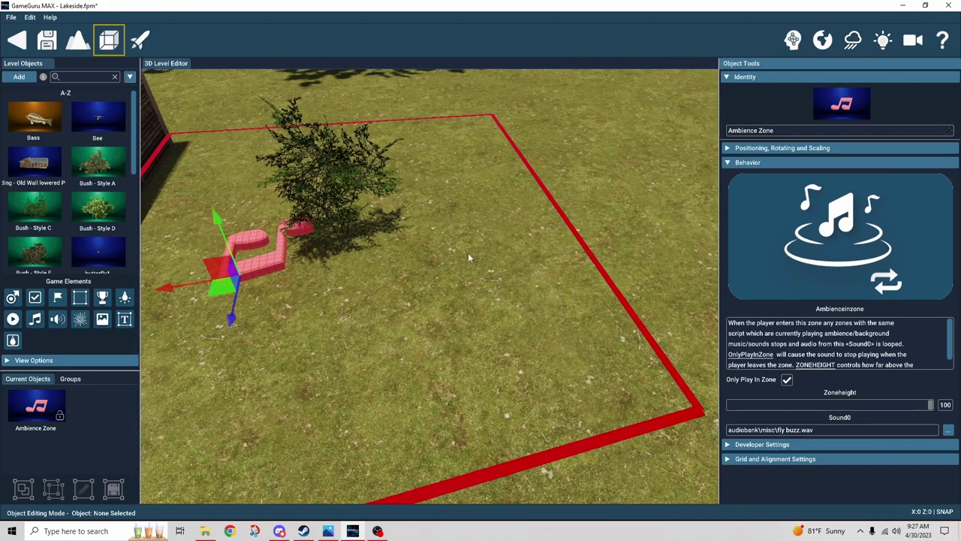
right_drag(476, 267, 482, 276)
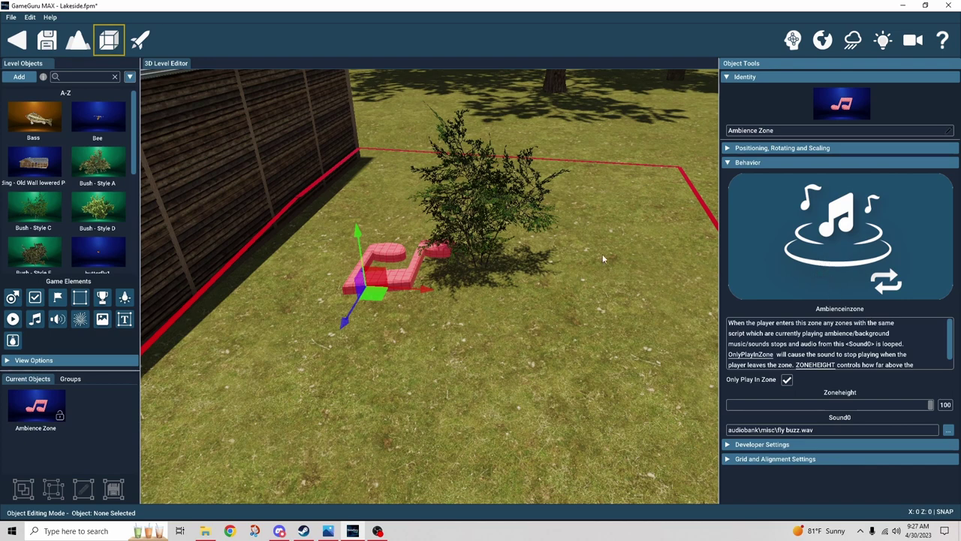
Select the bush inside the ambience zone, inspect its sound behavior, and look through the Markers category of the Behavior Library.
click(506, 204)
click(506, 207)
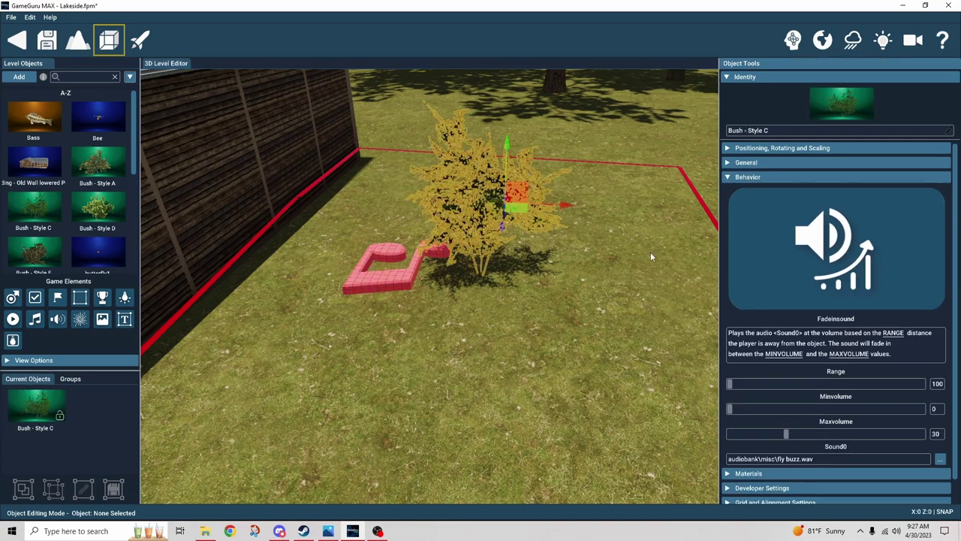
click(784, 293)
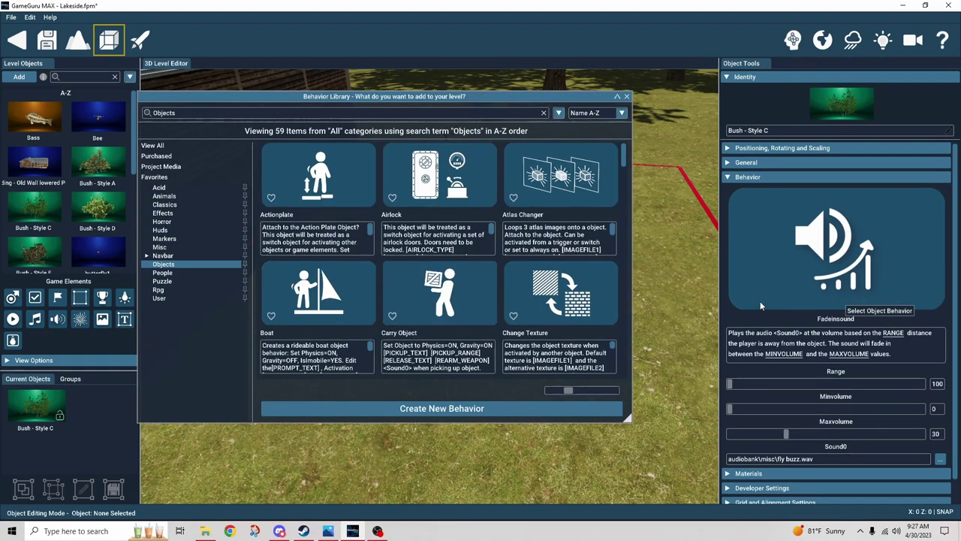
click(169, 239)
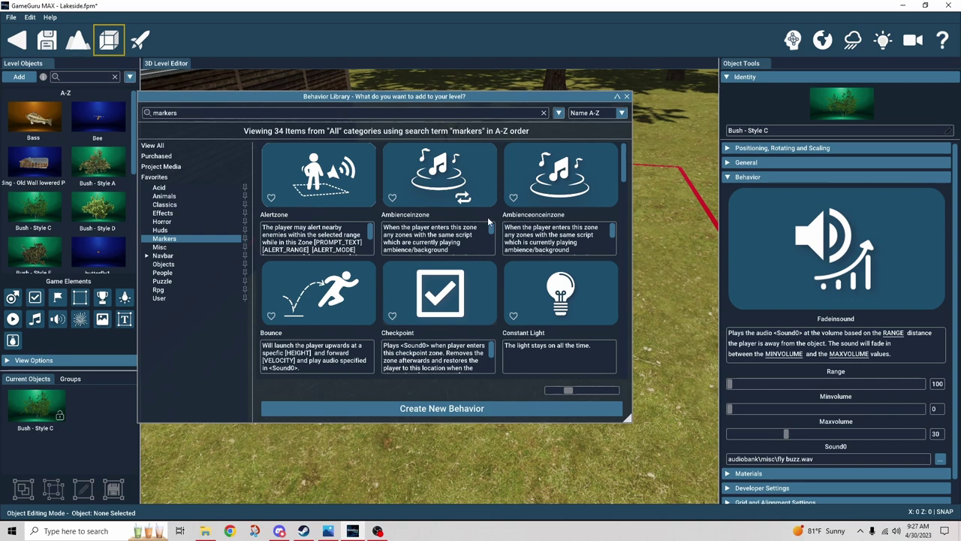
click(627, 99)
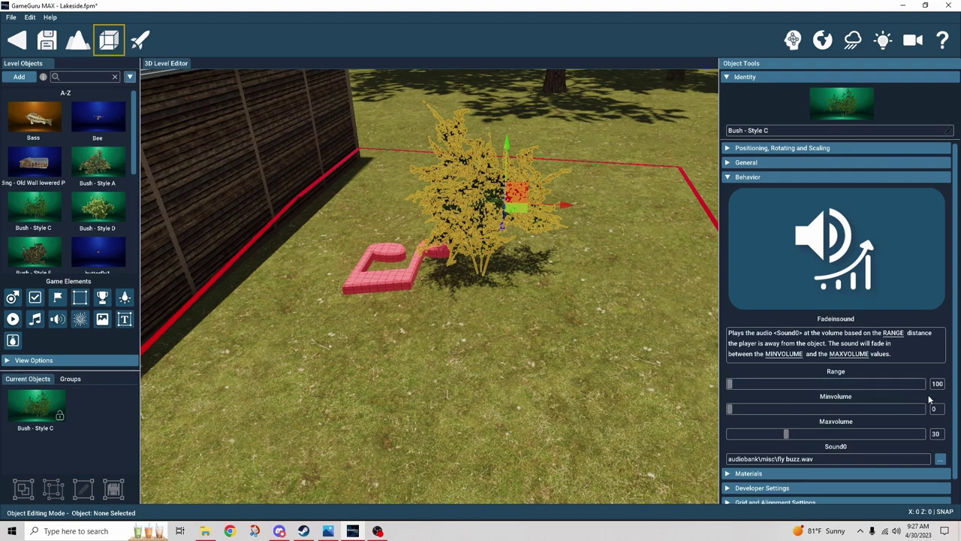
Compare the Behavior settings of the ambience zone with those of the bush inside it.
click(522, 333)
click(414, 283)
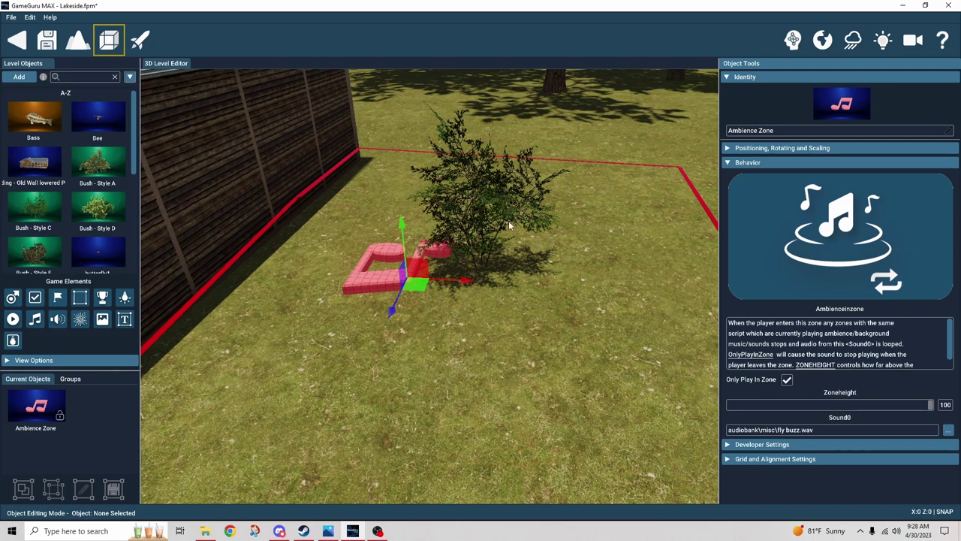
click(491, 200)
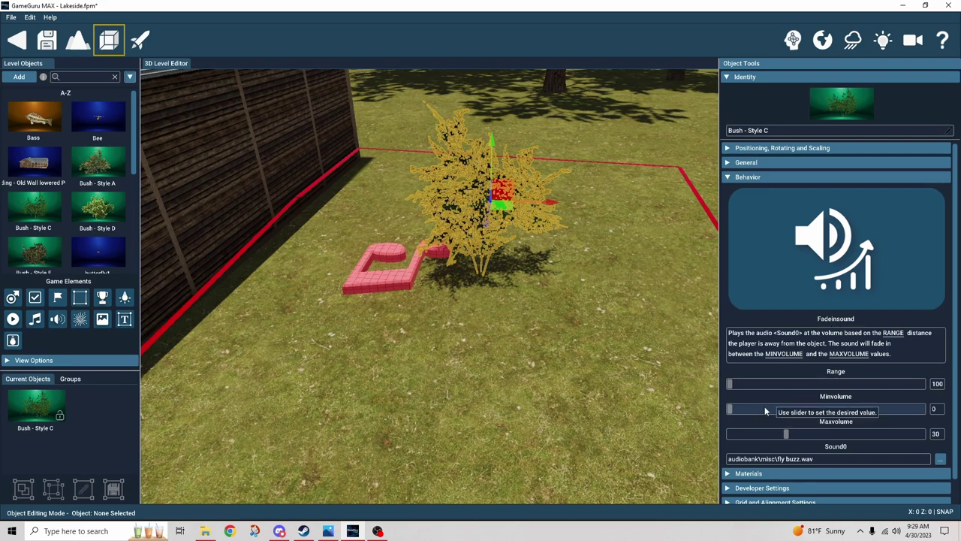
Select the magpie by the cabin roof and inspect its Behavior settings.
click(605, 150)
mouse_move(607, 151)
right_down()
mouse_move(661, 82)
mouse_move(698, 121)
mouse_move(607, 151)
right_up()
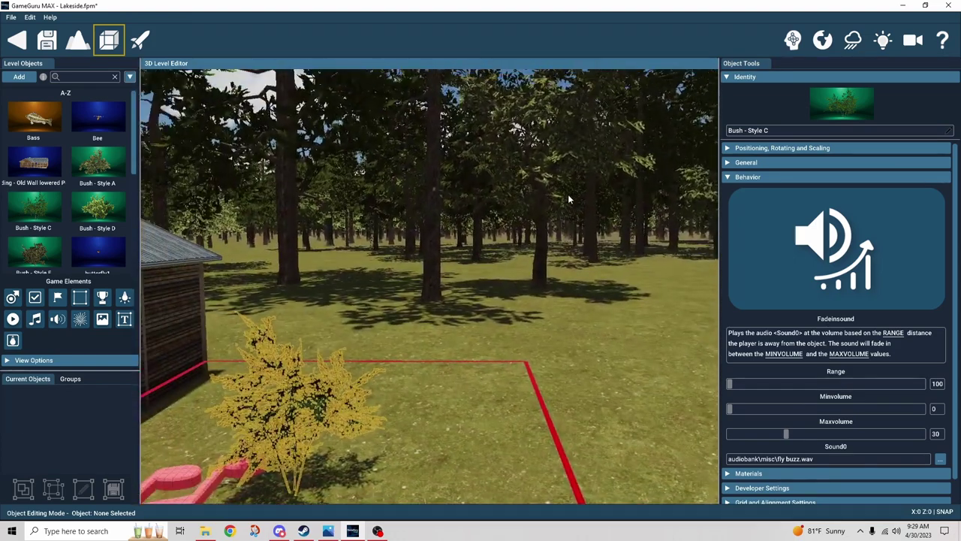
right_drag(567, 195, 478, 330)
key(w)
key(d)
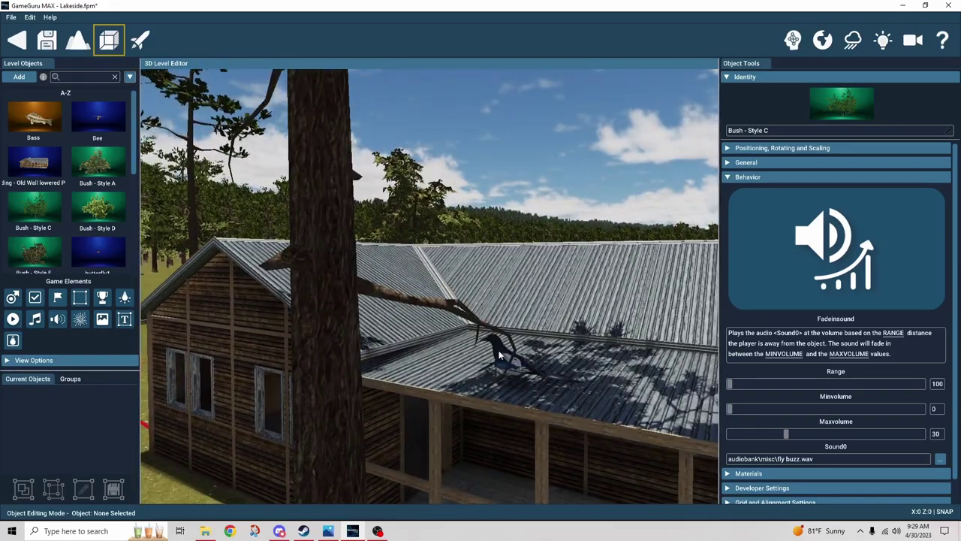
click(500, 355)
mouse_move(499, 260)
right_down()
mouse_move(492, 323)
mouse_move(536, 312)
mouse_move(502, 275)
right_up()
scroll(501, 275, up, 4)
click(536, 167)
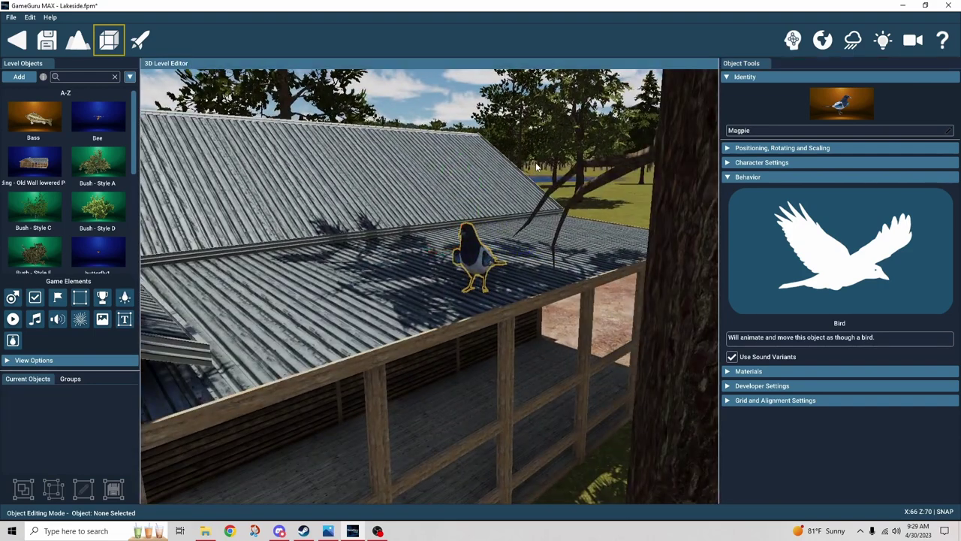
Review the magpie's Character Settings, its Positioning, Rotating and Scaling values, and its Behavior settings.
click(725, 163)
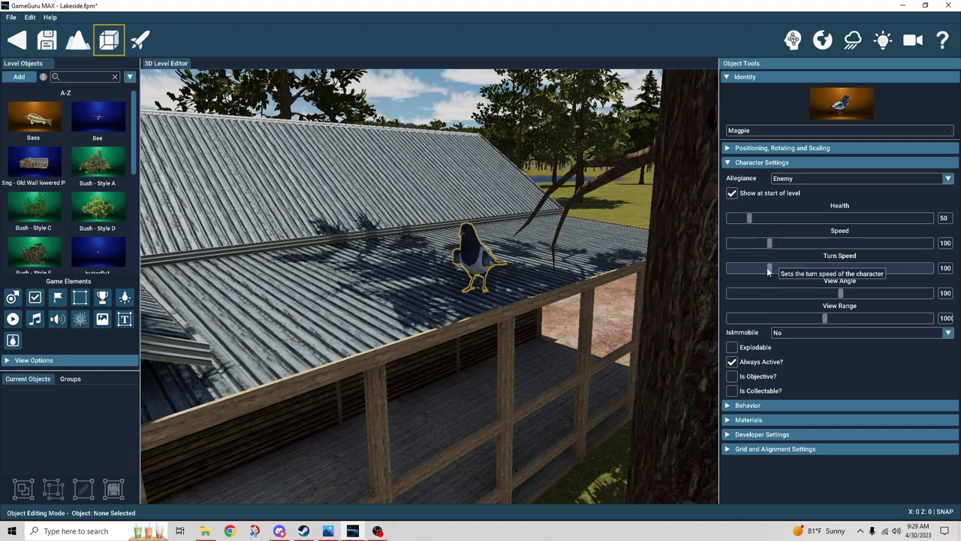
click(728, 150)
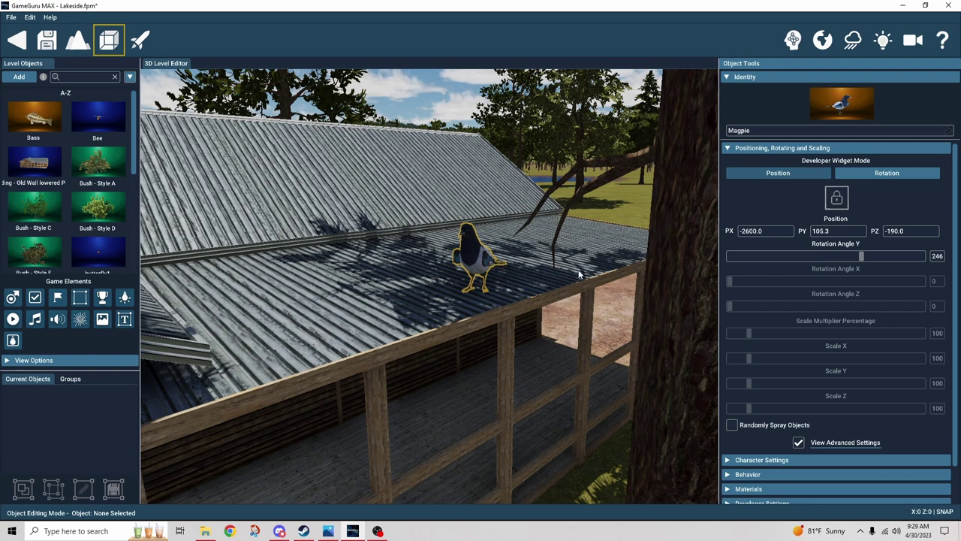
click(727, 150)
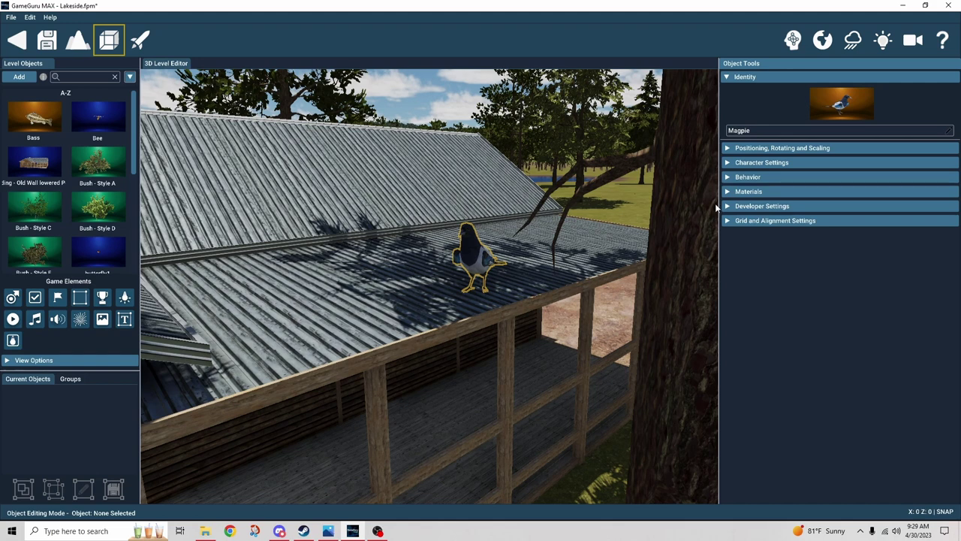
click(727, 178)
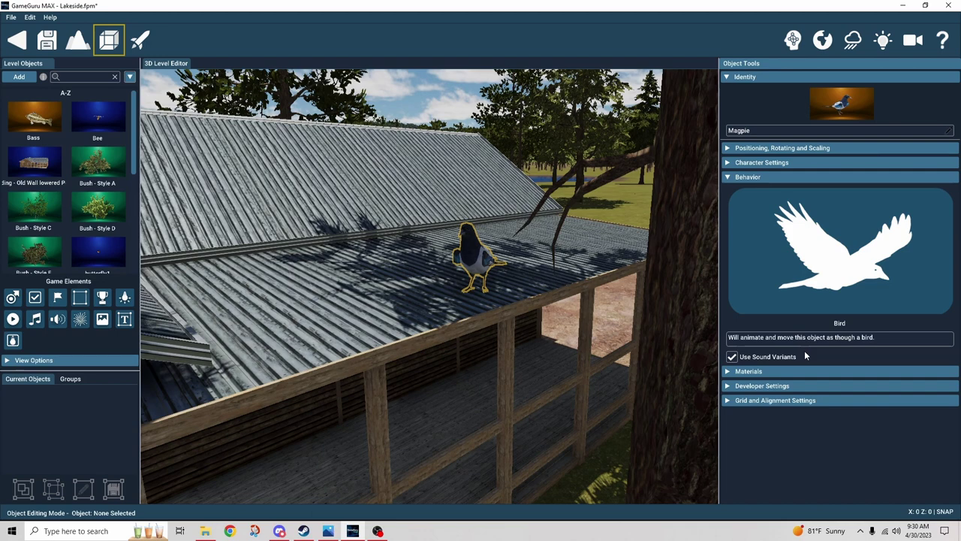
click(727, 163)
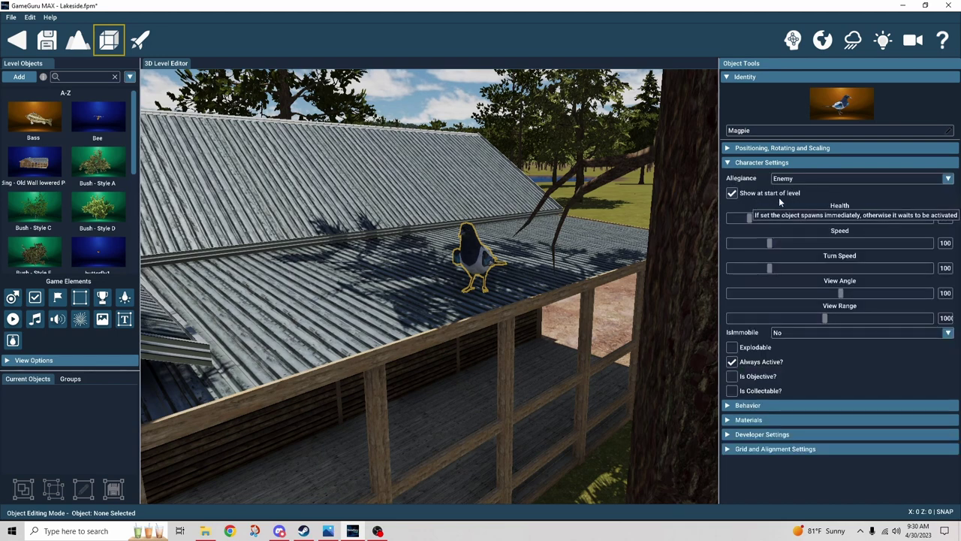
click(729, 150)
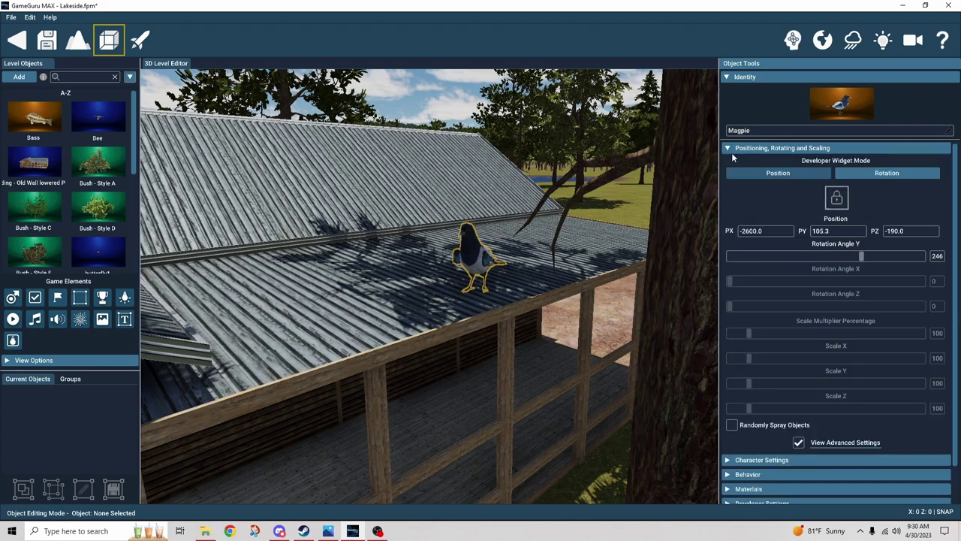
click(731, 151)
click(729, 163)
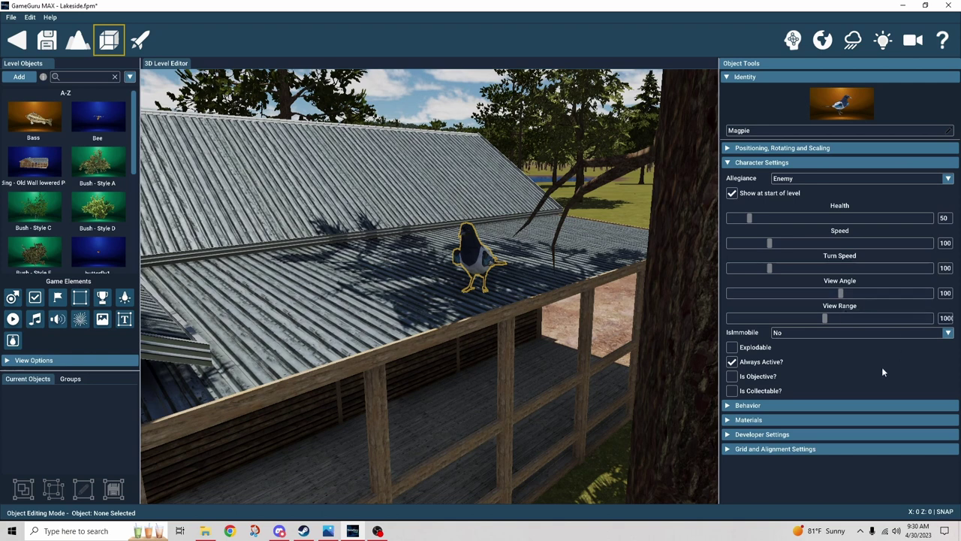
Check the available Allegiance options in the magpie's Character Settings without changing the selection.
click(832, 178)
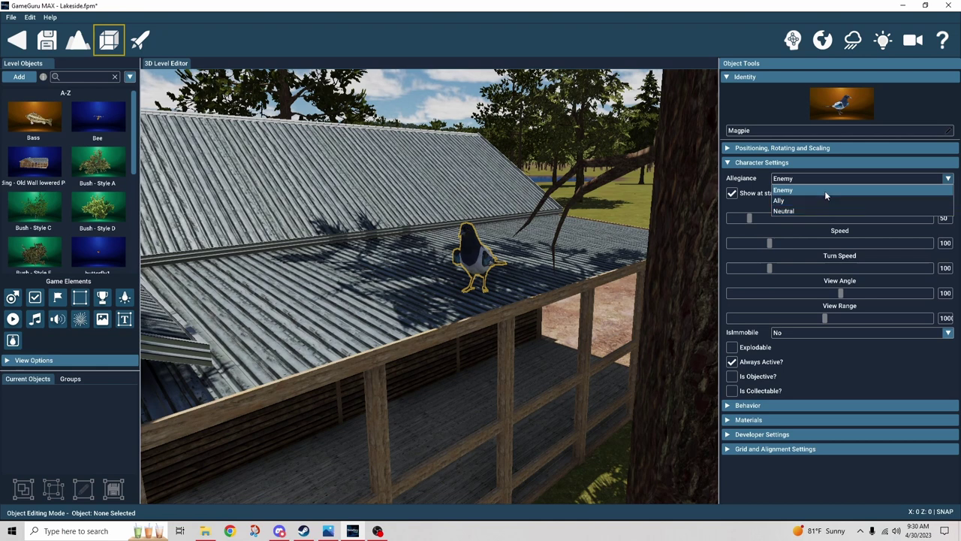
click(758, 183)
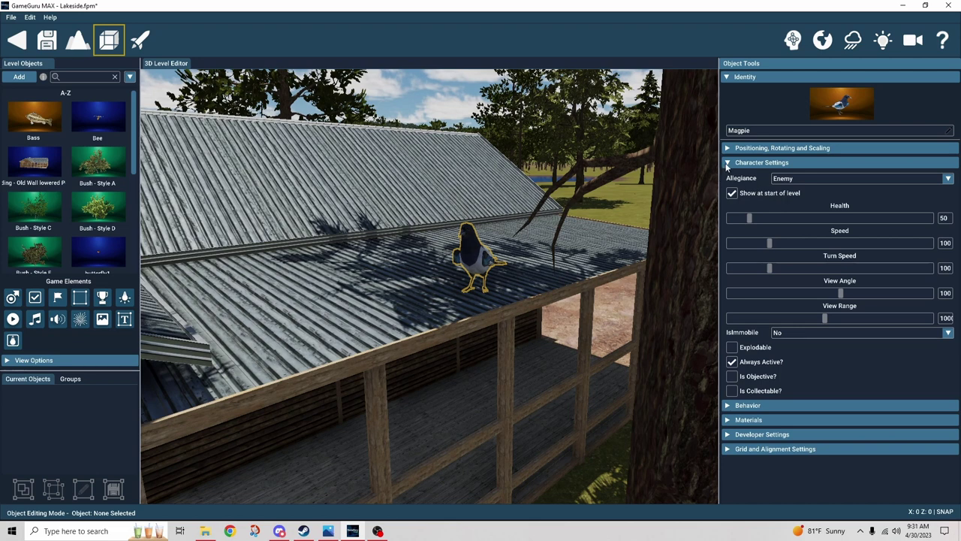
click(732, 165)
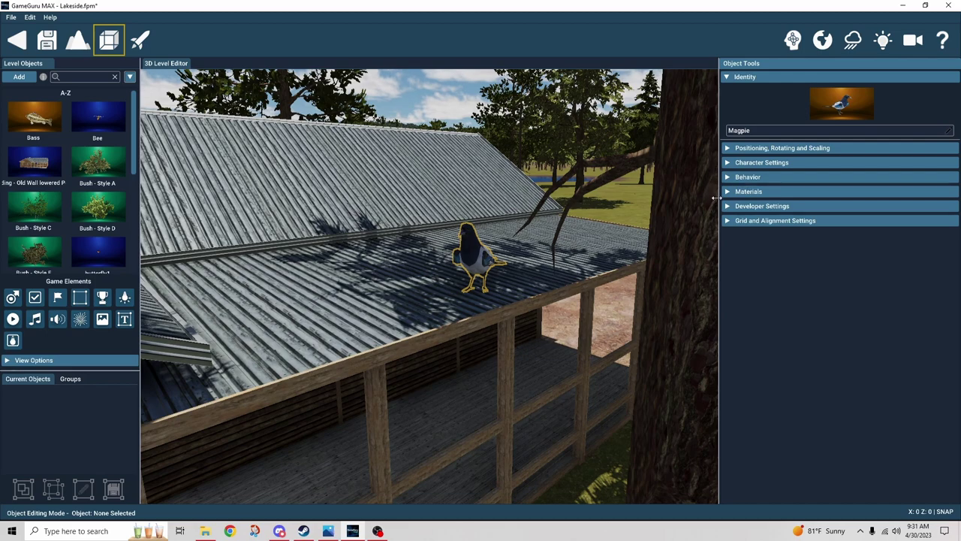
Select the old car parked beside the cabin and set its Static mode to Physics off.
key(d)
right_drag(640, 196, 451, 218)
key(d)
right_drag(586, 199, 621, 194)
key(d)
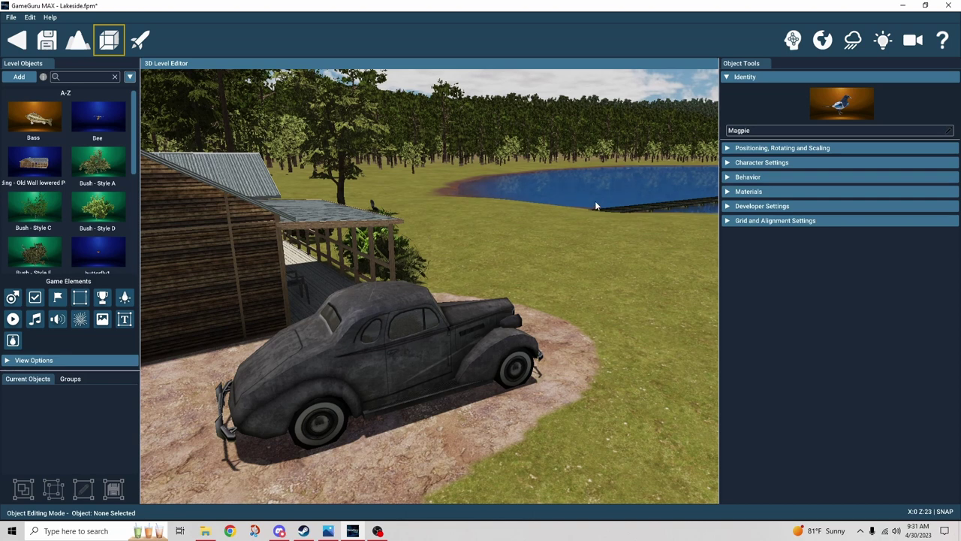
click(475, 362)
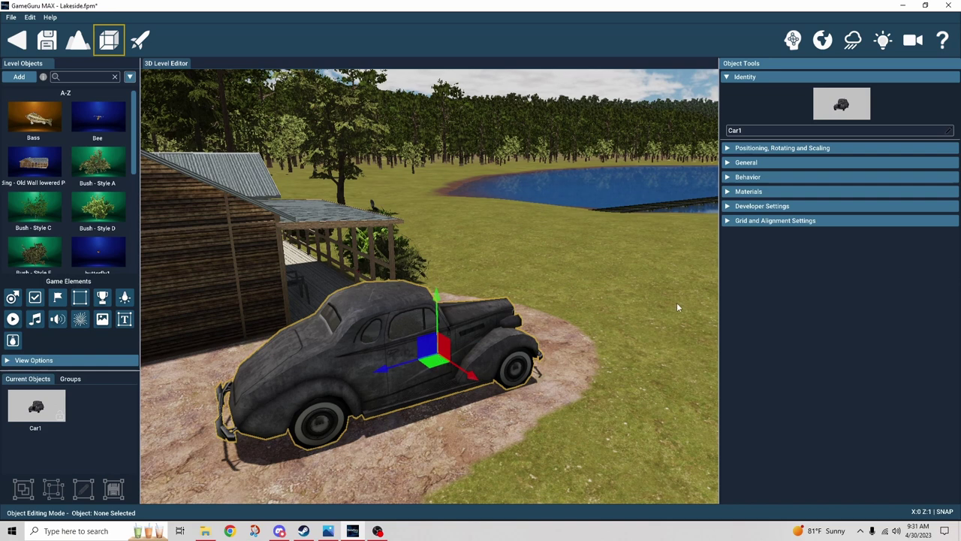
click(731, 163)
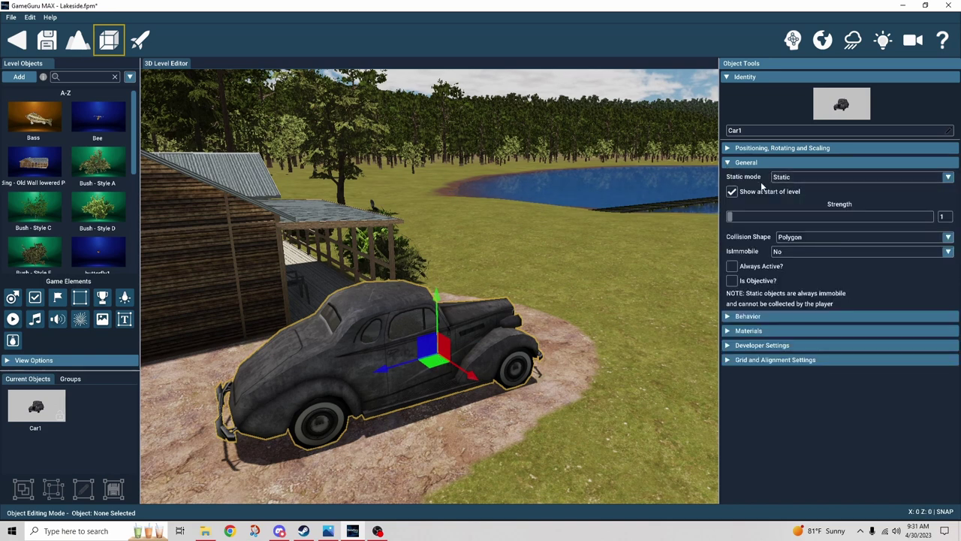
click(802, 180)
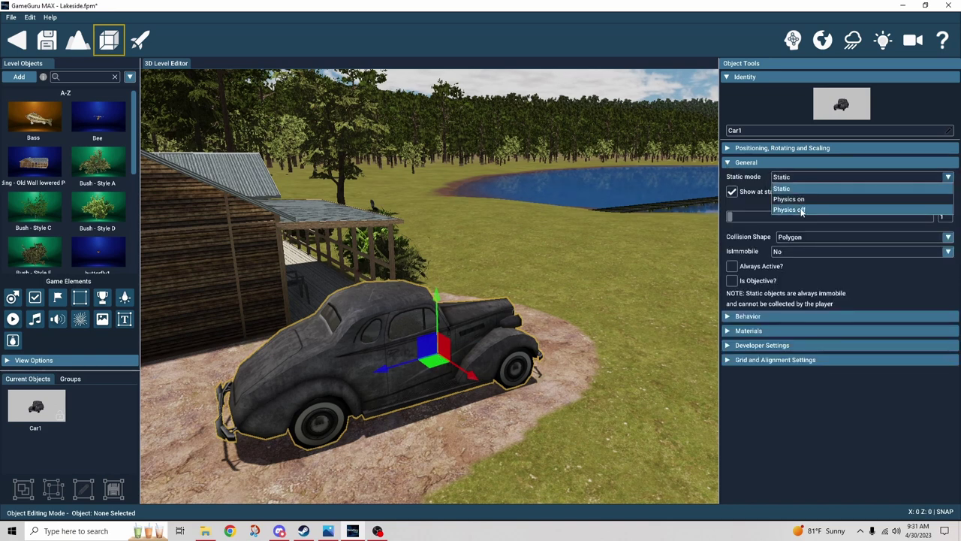
click(800, 210)
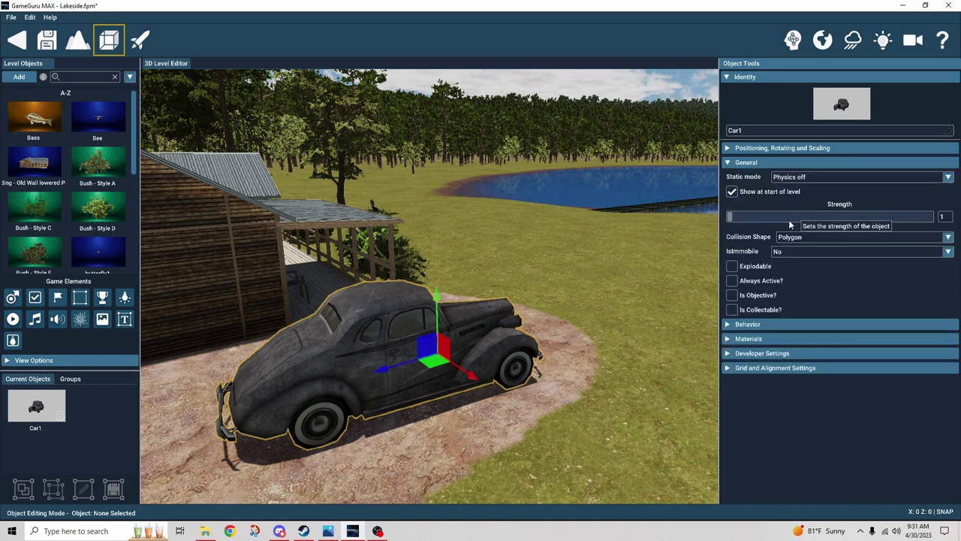
Replace the car's behavior with Flying Insect from the Animals category of the Behavior Library and set its Boundary to 5.
click(733, 324)
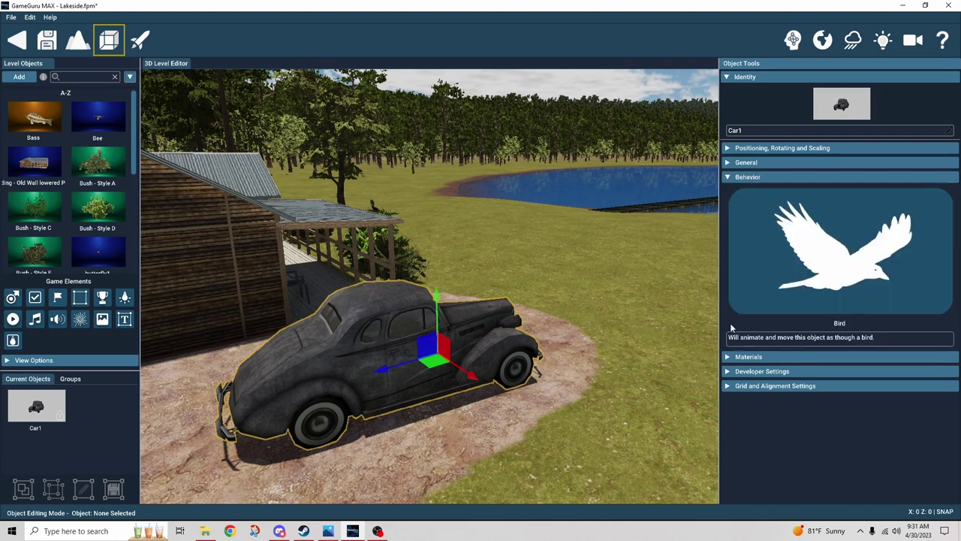
click(840, 293)
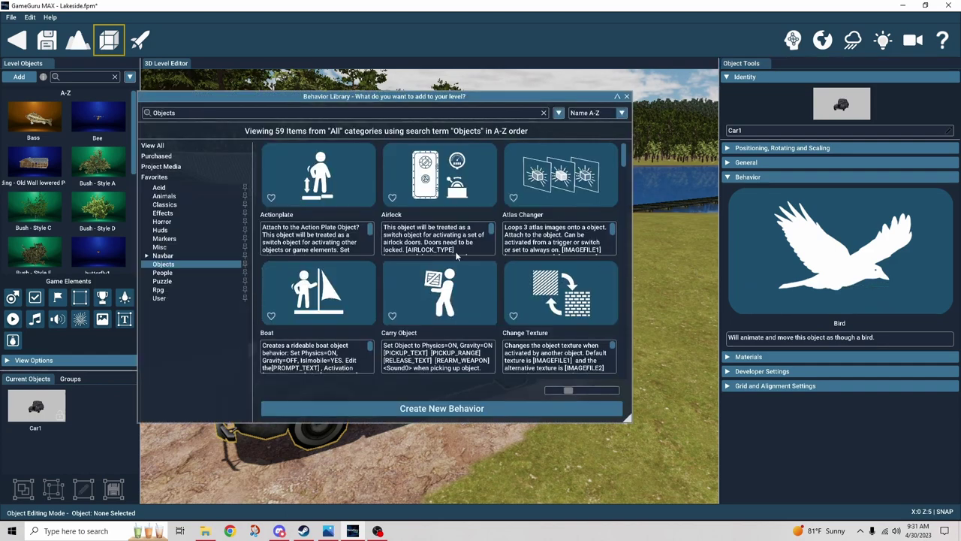
click(170, 195)
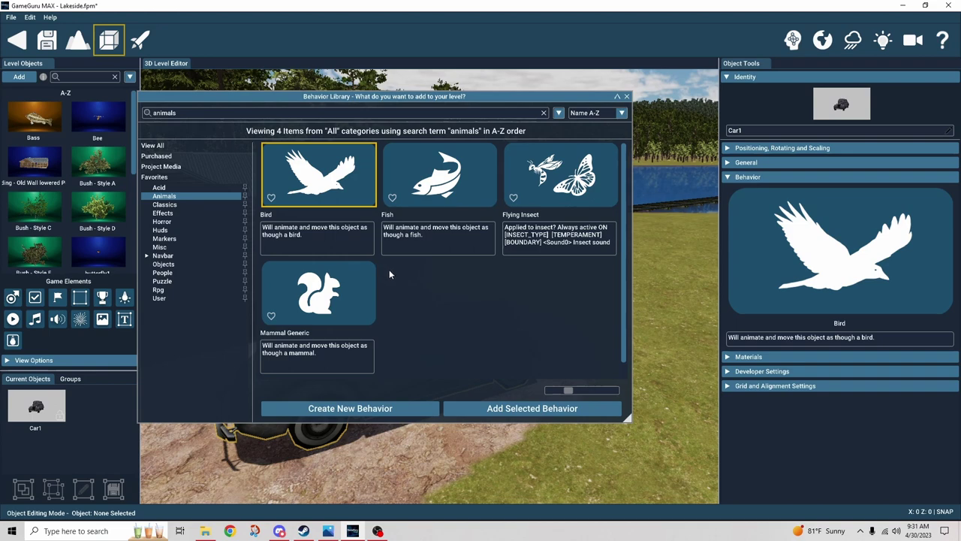
click(565, 207)
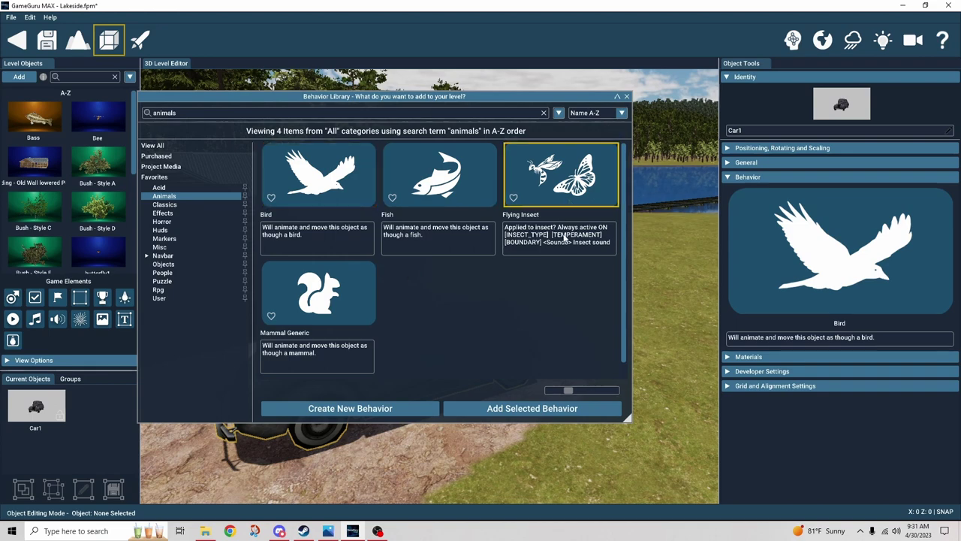
click(529, 411)
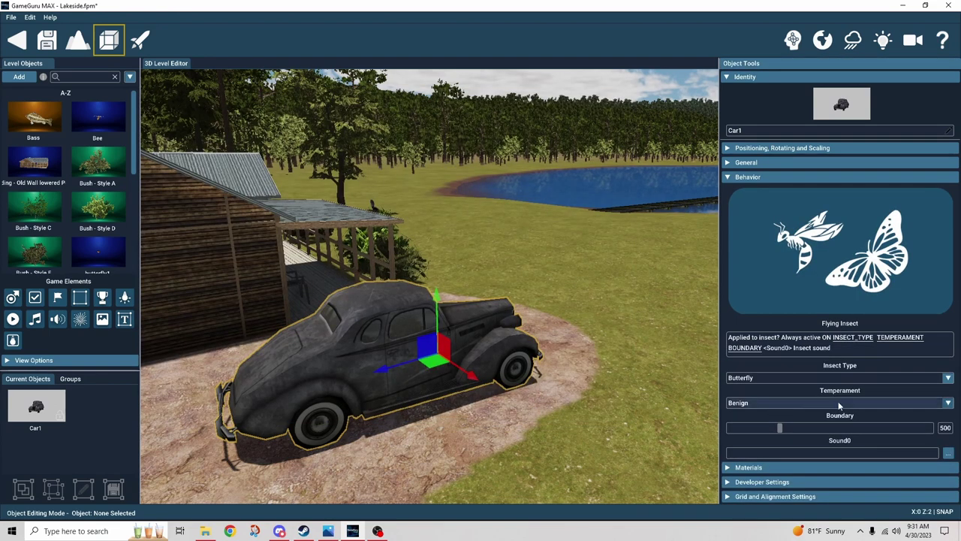
click(945, 429)
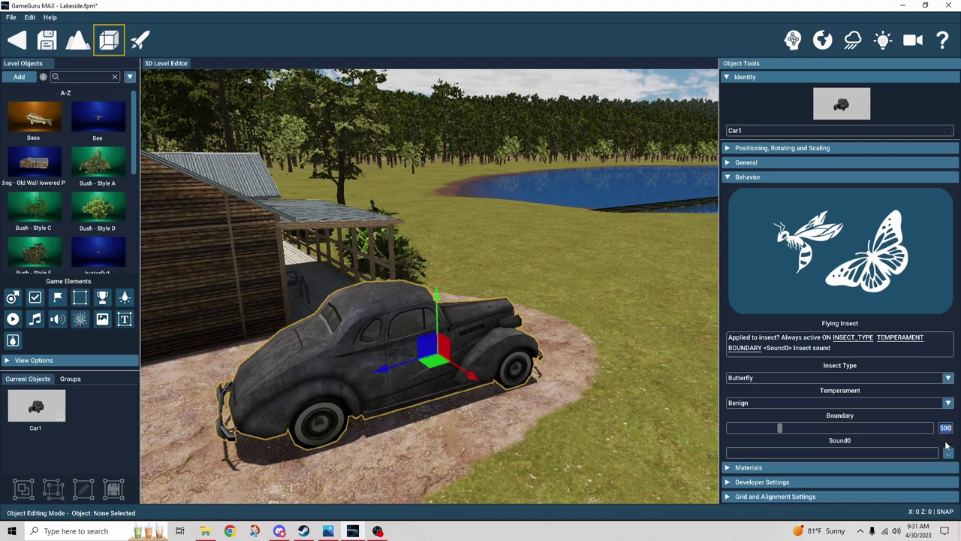
text(5)
Test the level, walk around the car to watch how it moves, and return to the editor.
click(140, 40)
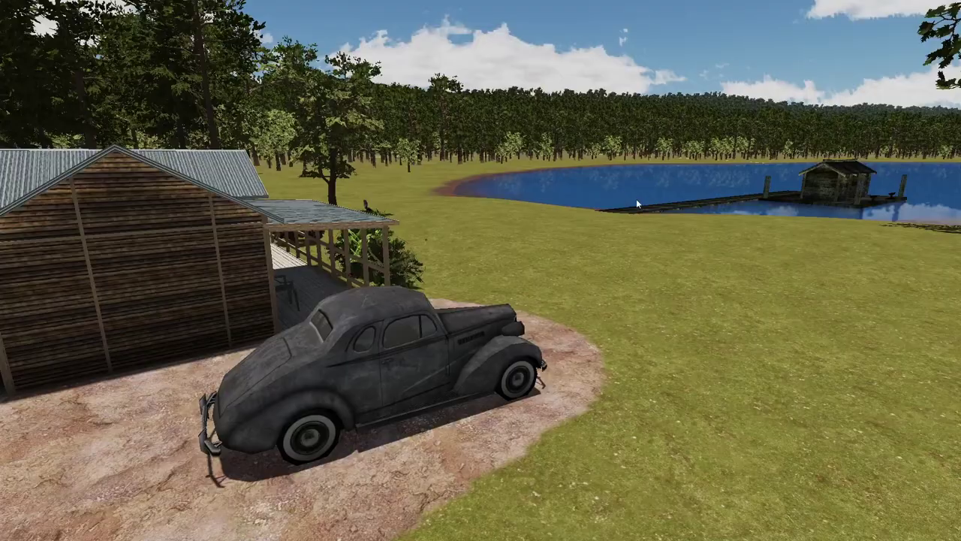
key(s)
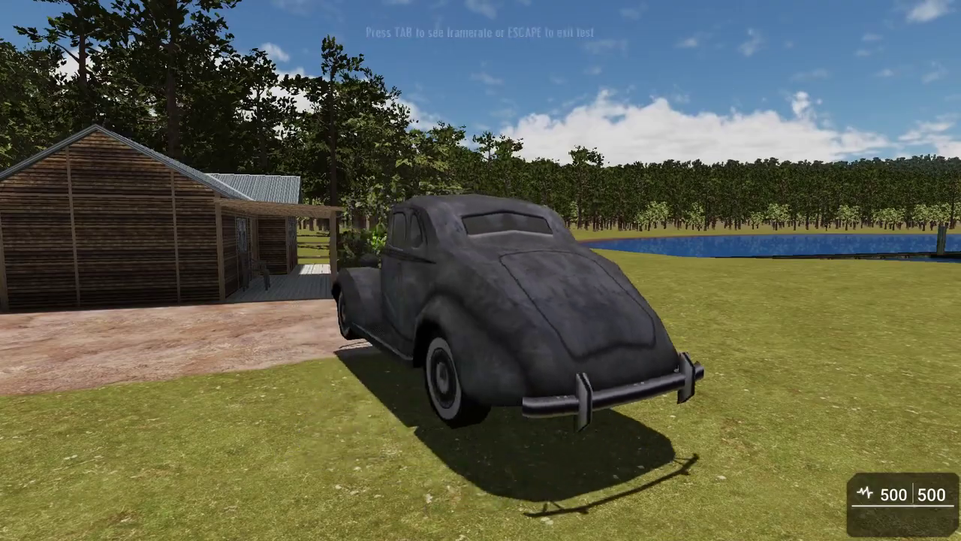
key(s)
key(d)
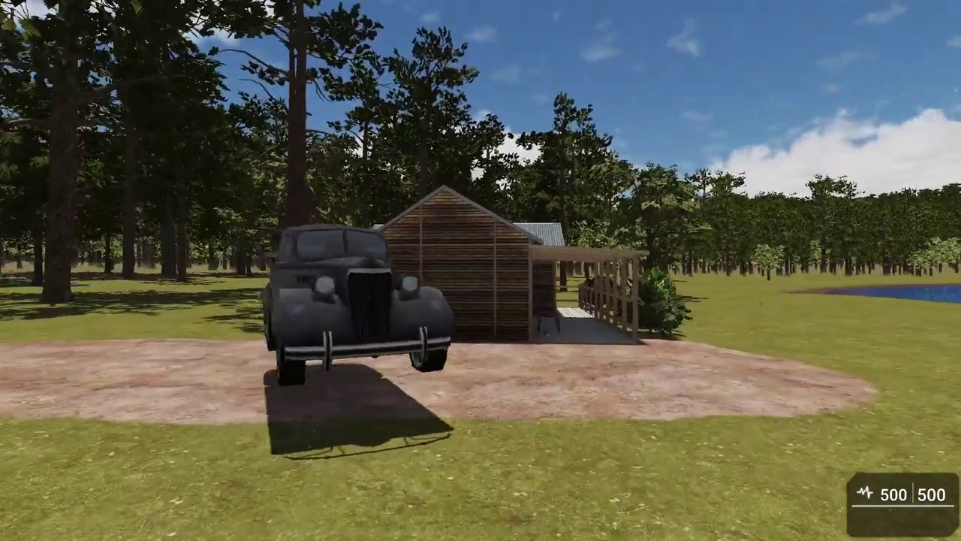
key(Escape)
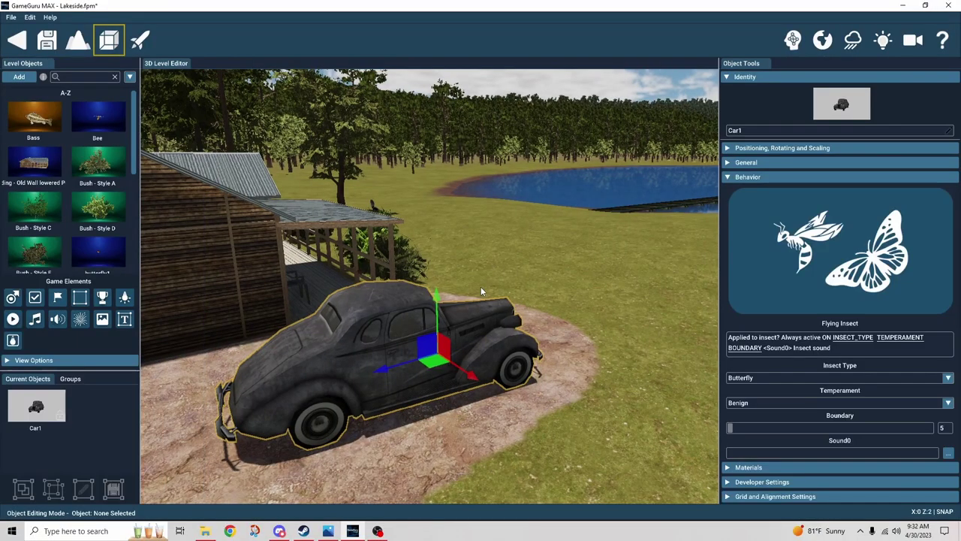